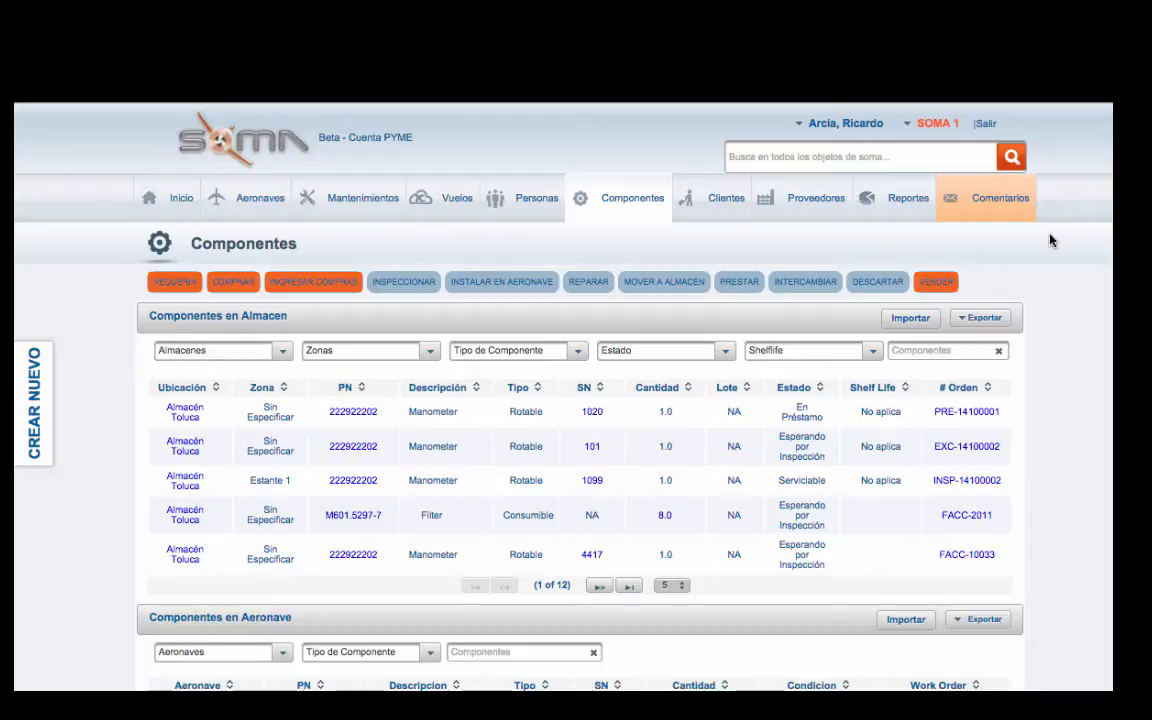
Search all SOMA objects for "alti".
click(856, 159)
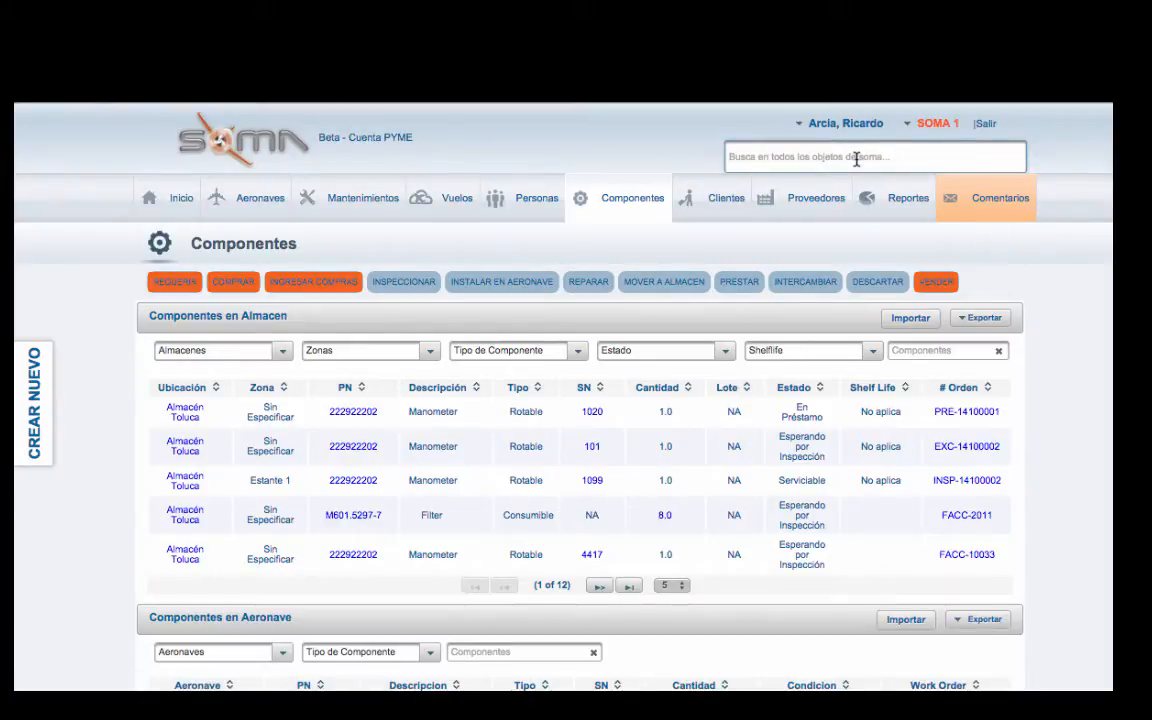
text(alt)
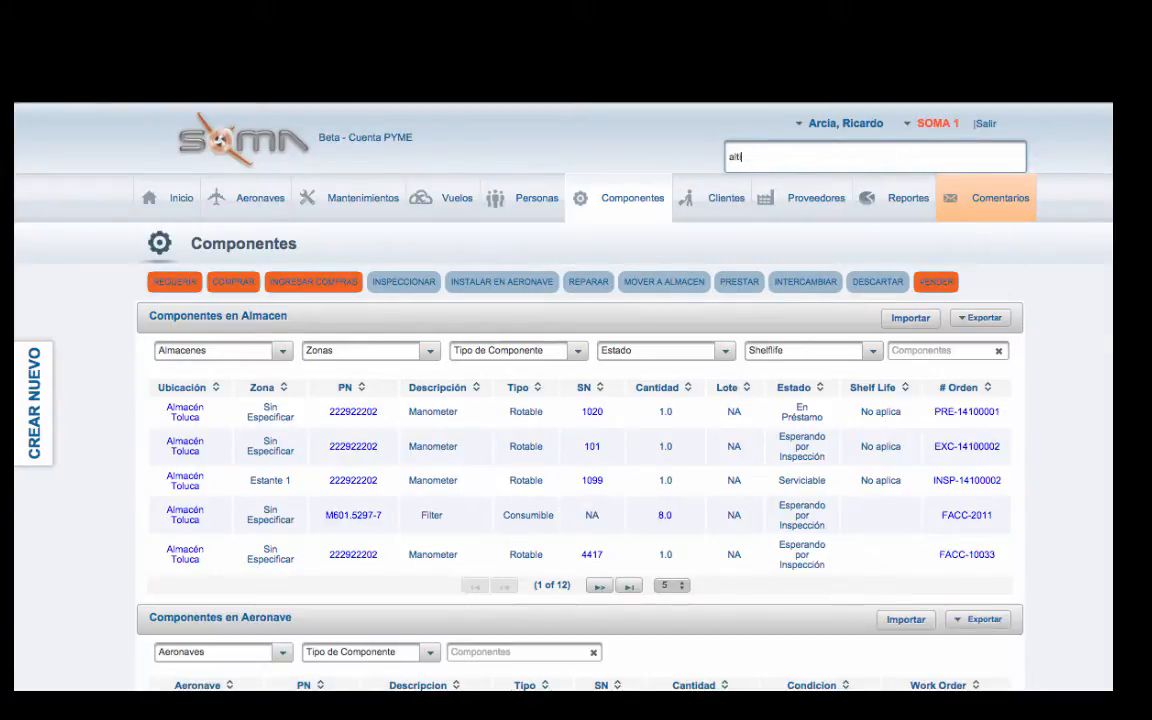
text(i)
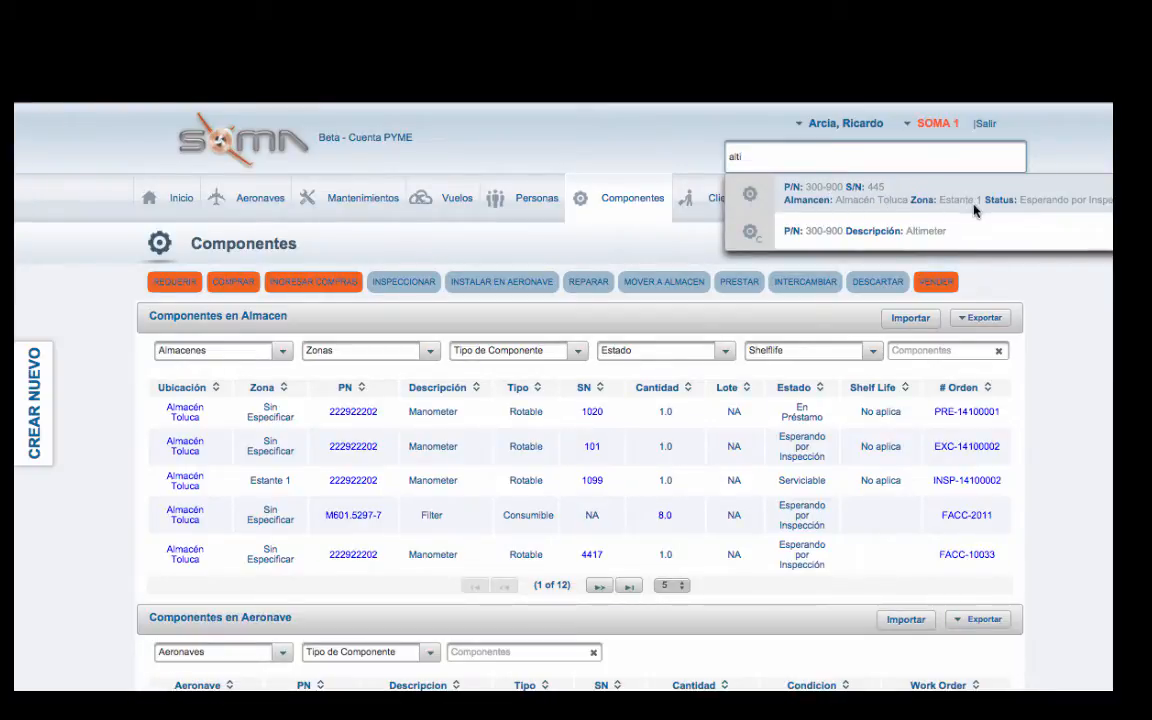
text(i)
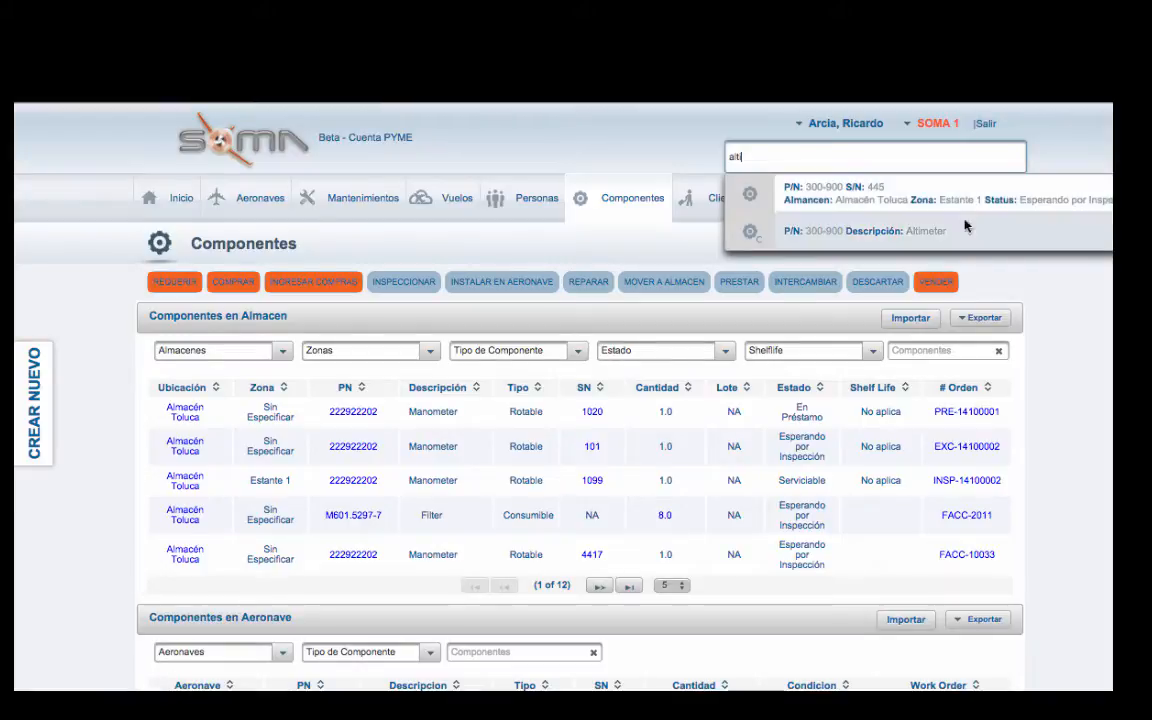
text(i)
Search all objects for "oring" and for the partial part number "2292", then dismiss the search.
drag(802, 157, 700, 155)
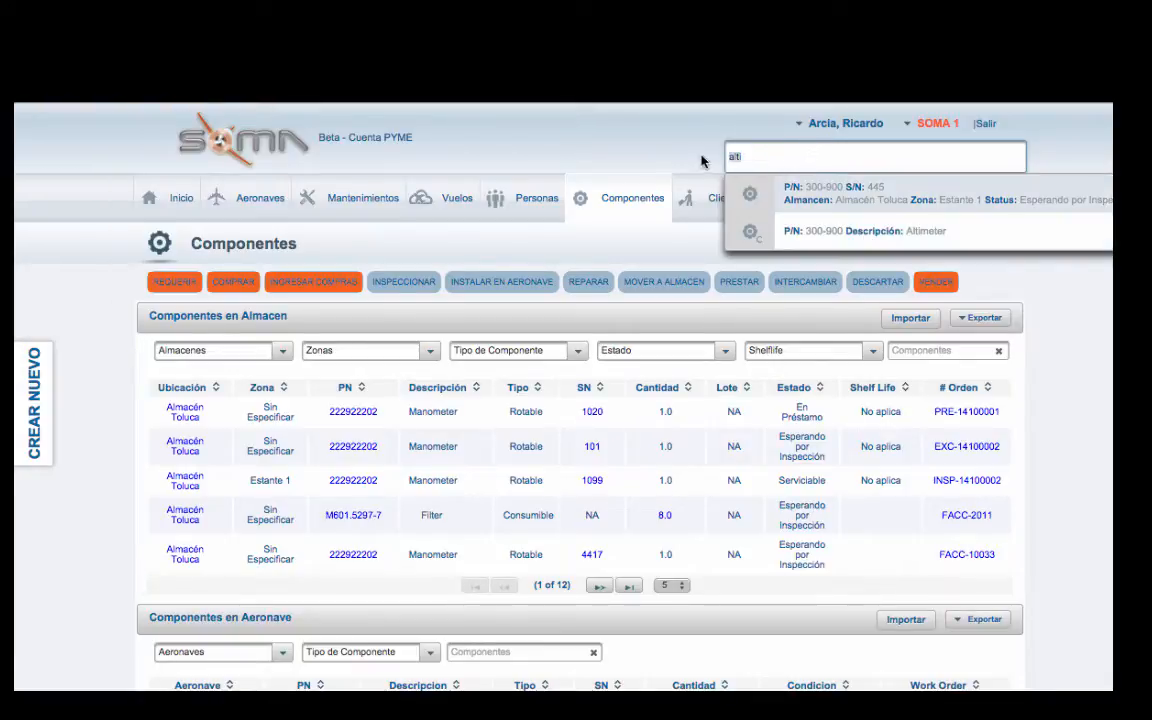
text(oring)
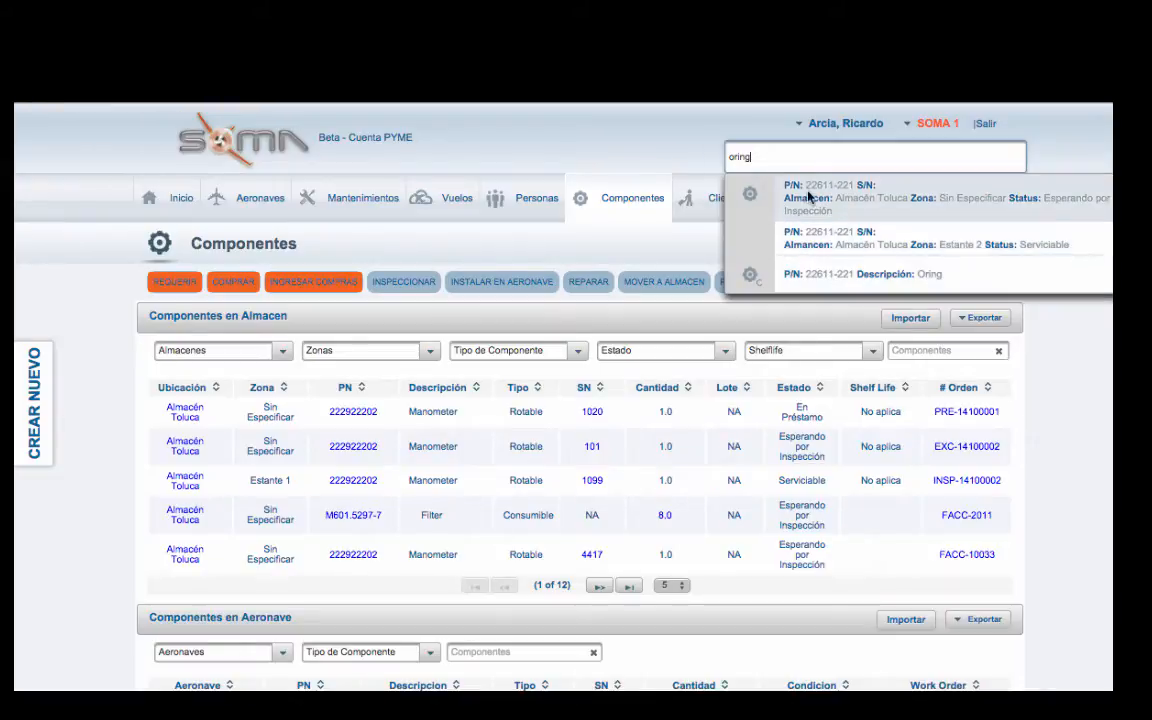
double_click(800, 154)
text(2292)
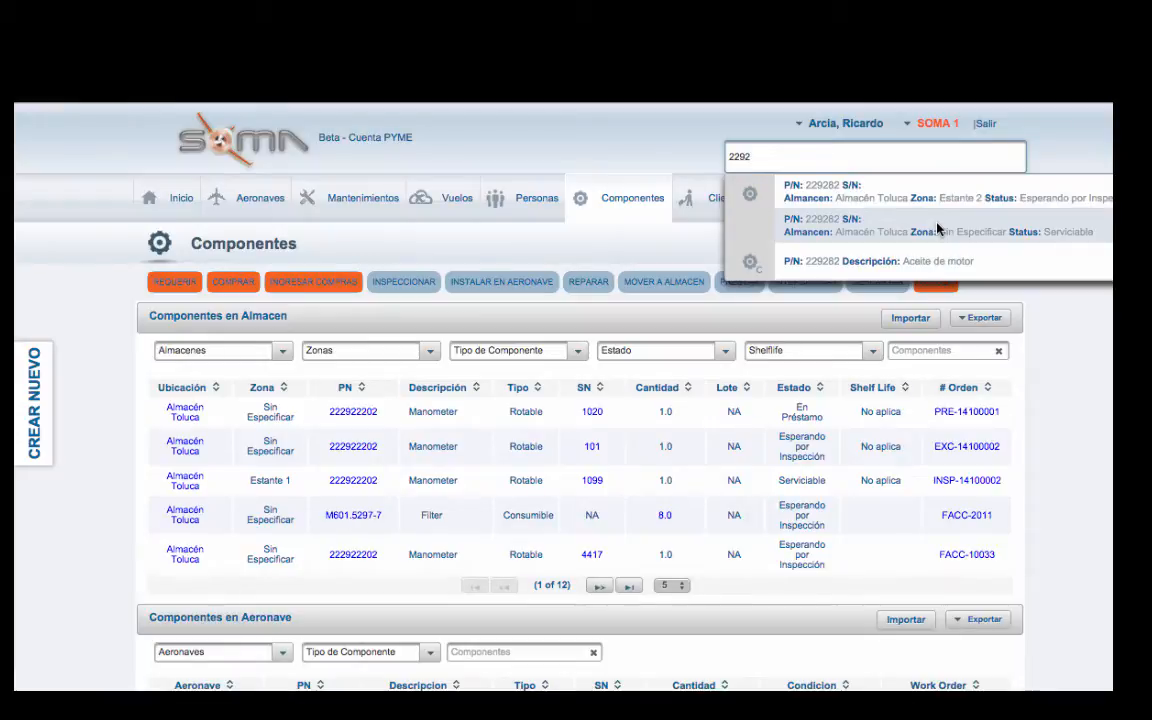
click(121, 346)
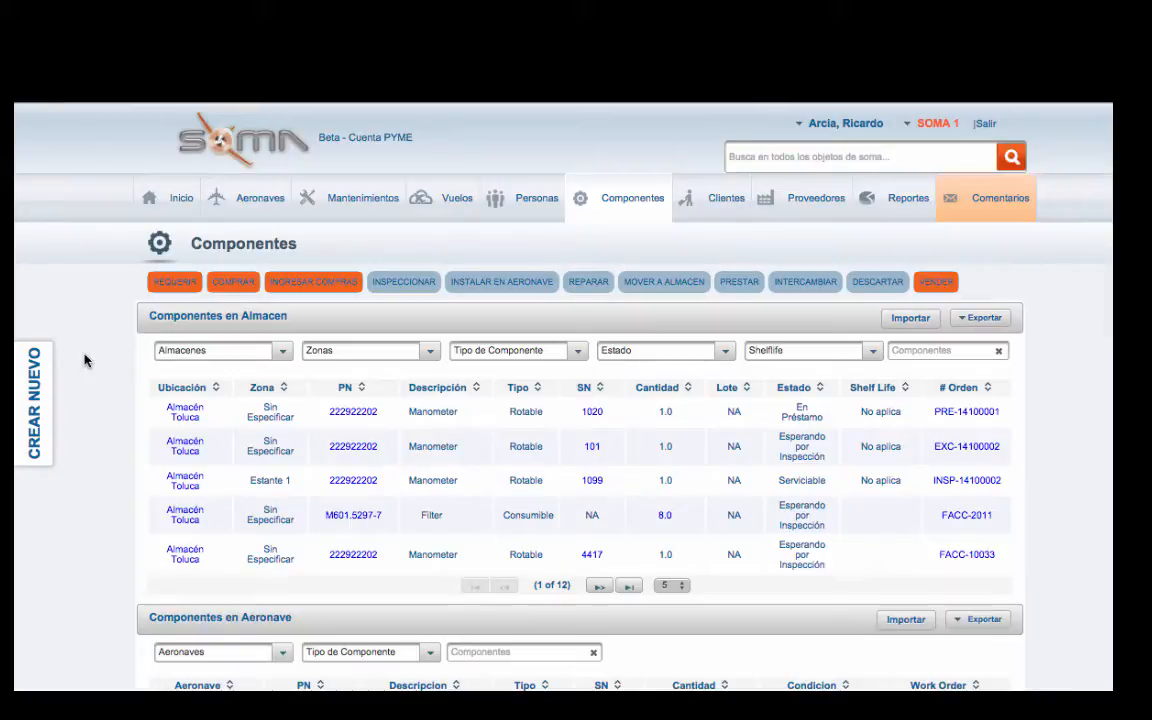
Start creating a new component from the existing part number 222922202 with a unit cost of 155.
mouse_move(46, 366)
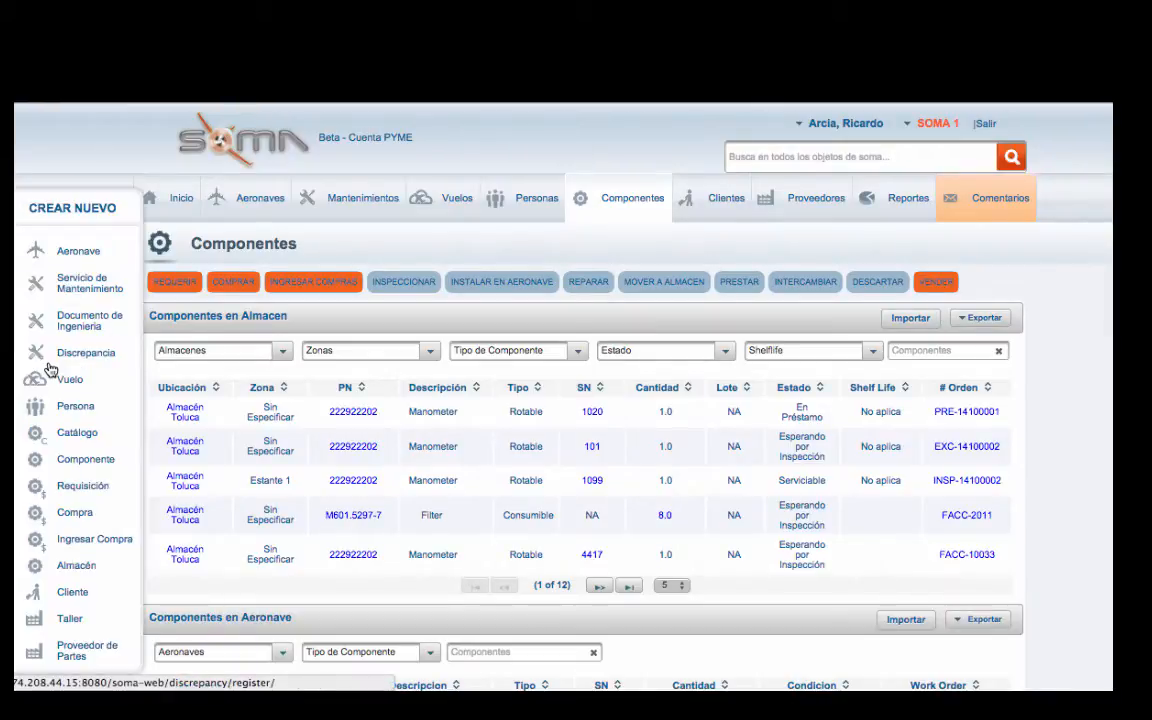
click(69, 462)
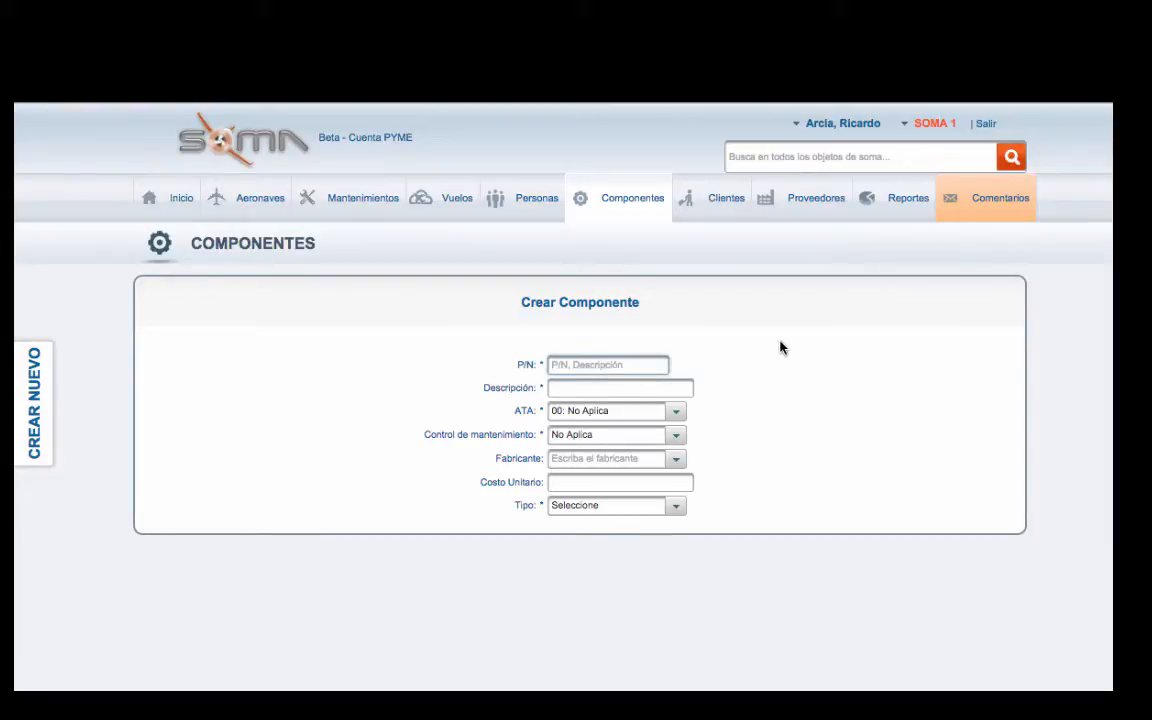
text(222)
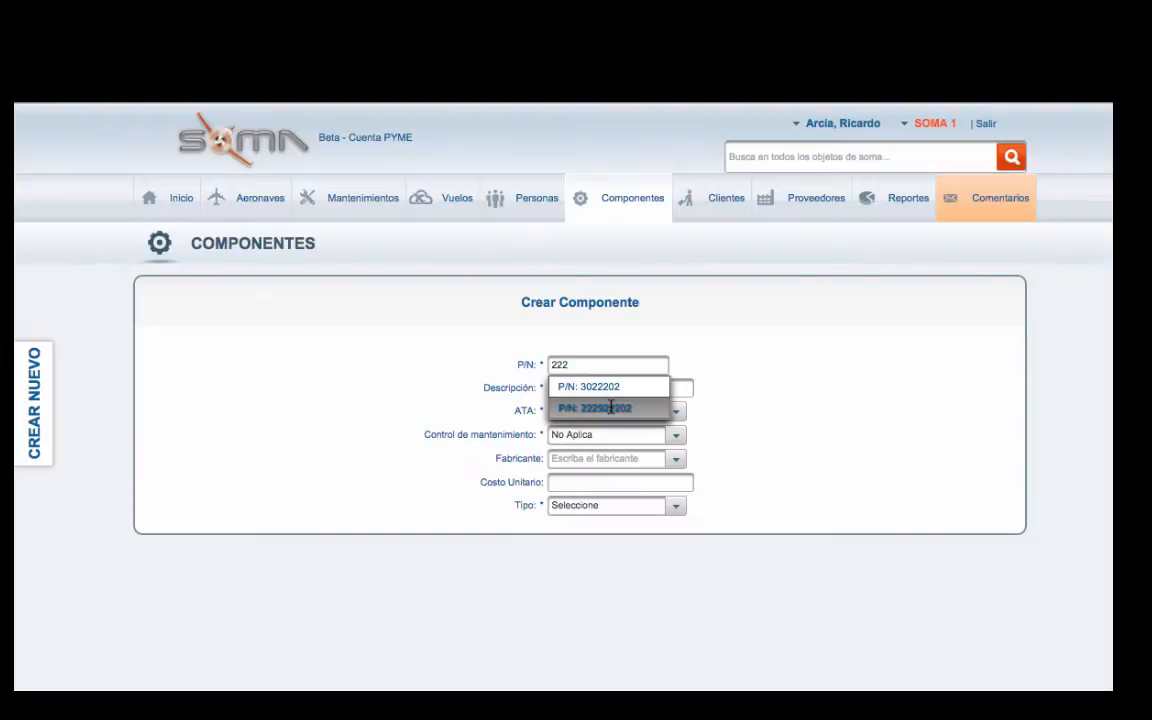
click(610, 408)
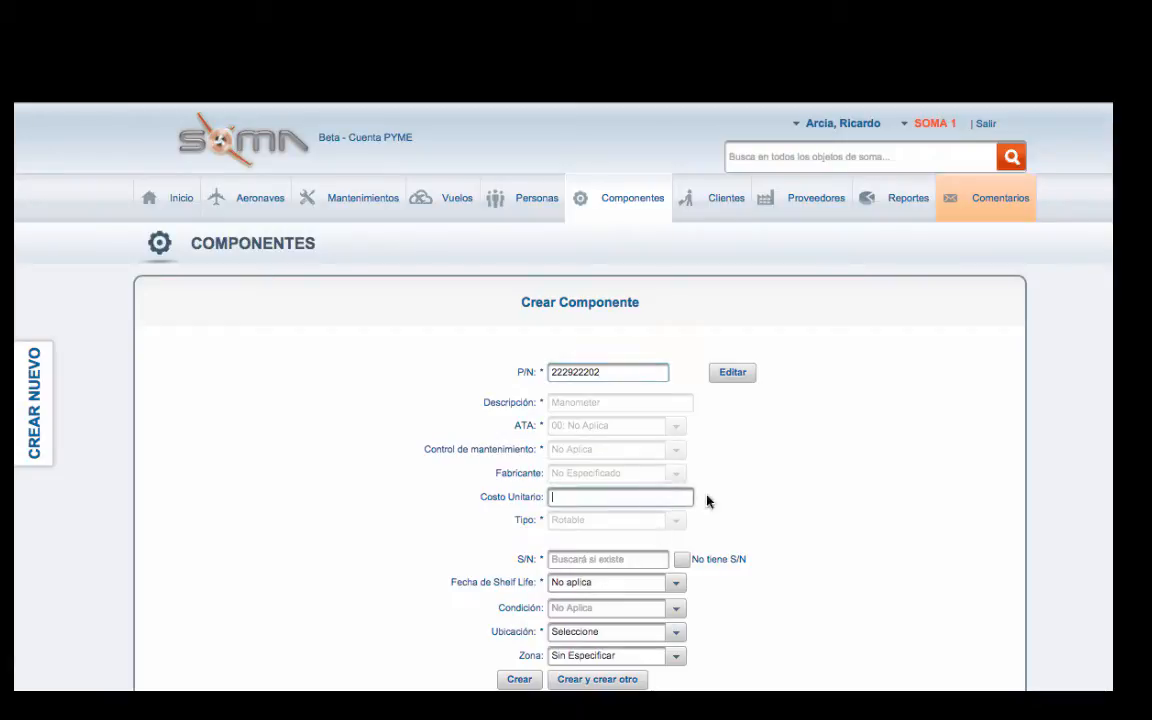
text(155)
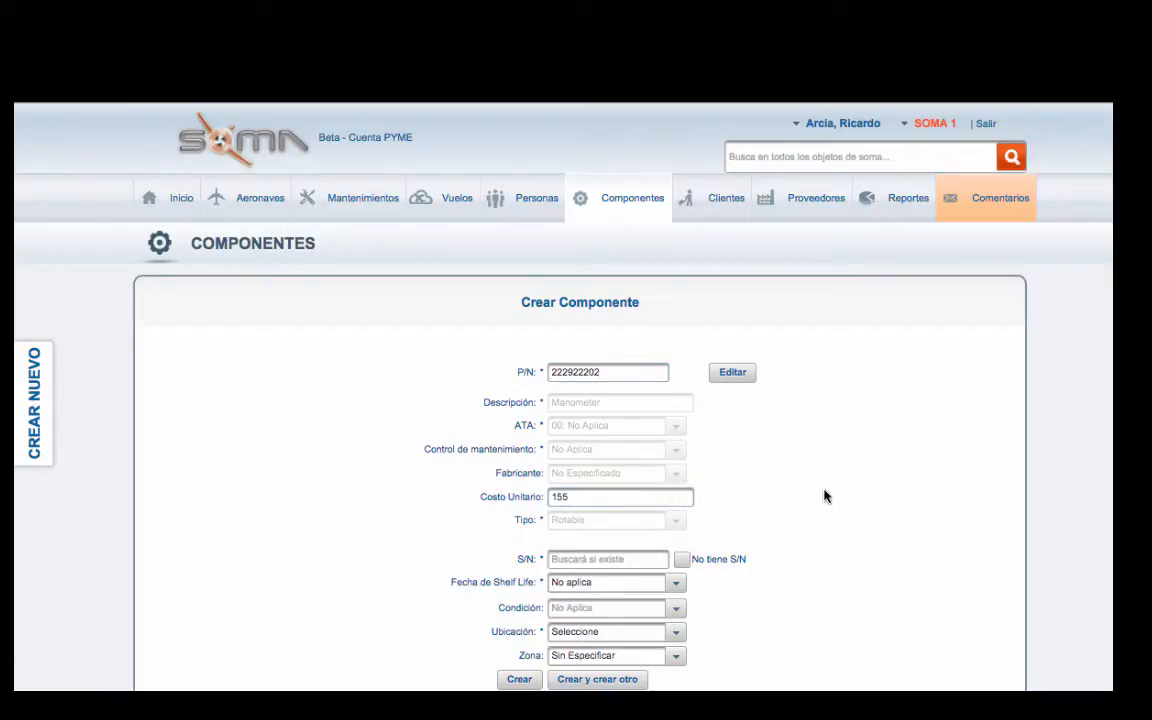
Give the component serial number 889, location Almacén Toluca and zone Estante 1, and create it with another blank form to follow.
scroll(785, 465, down, 2)
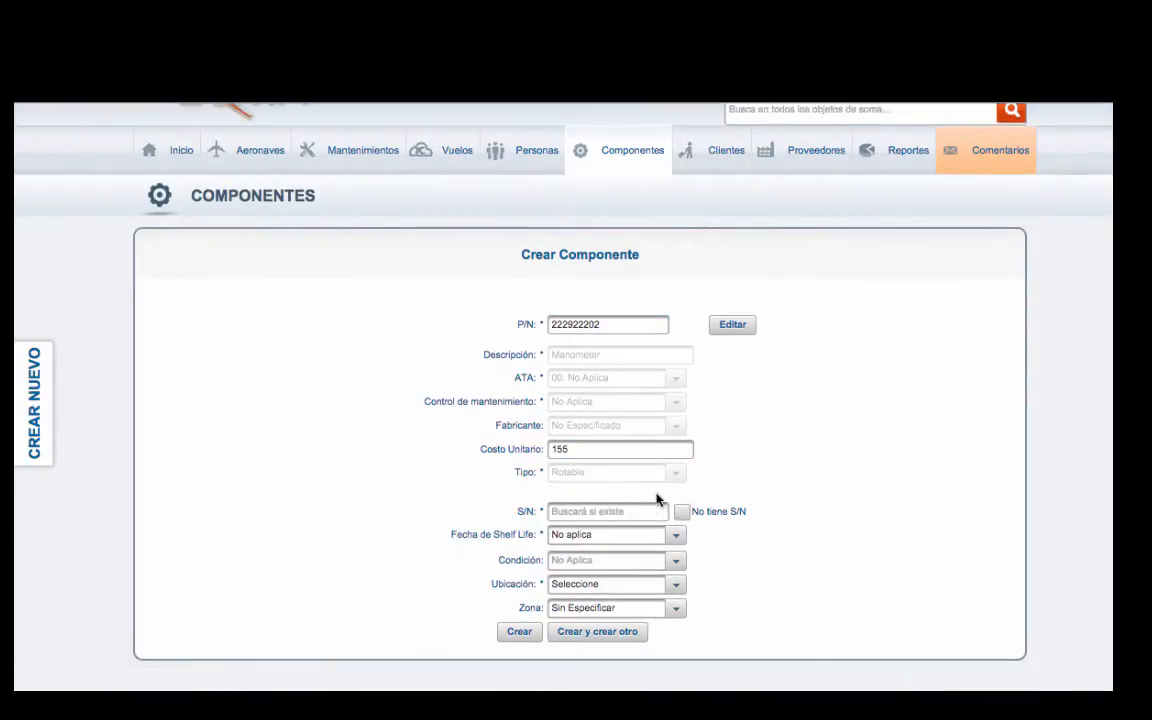
click(641, 509)
text(889)
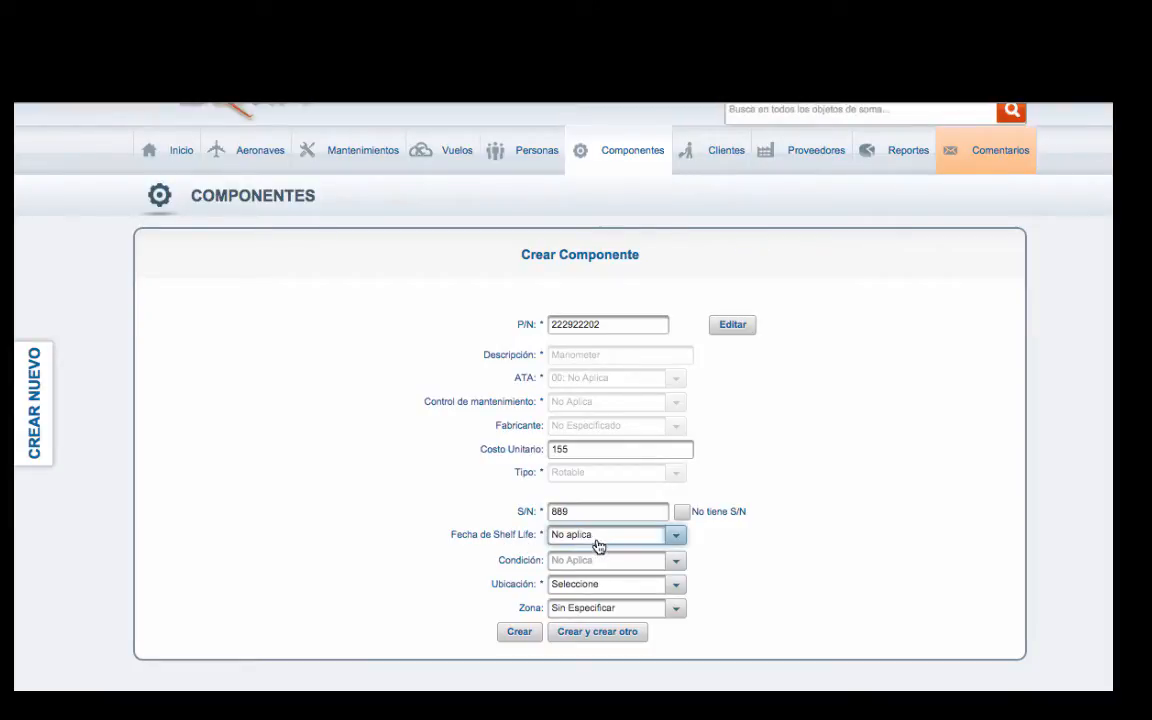
click(677, 587)
click(603, 627)
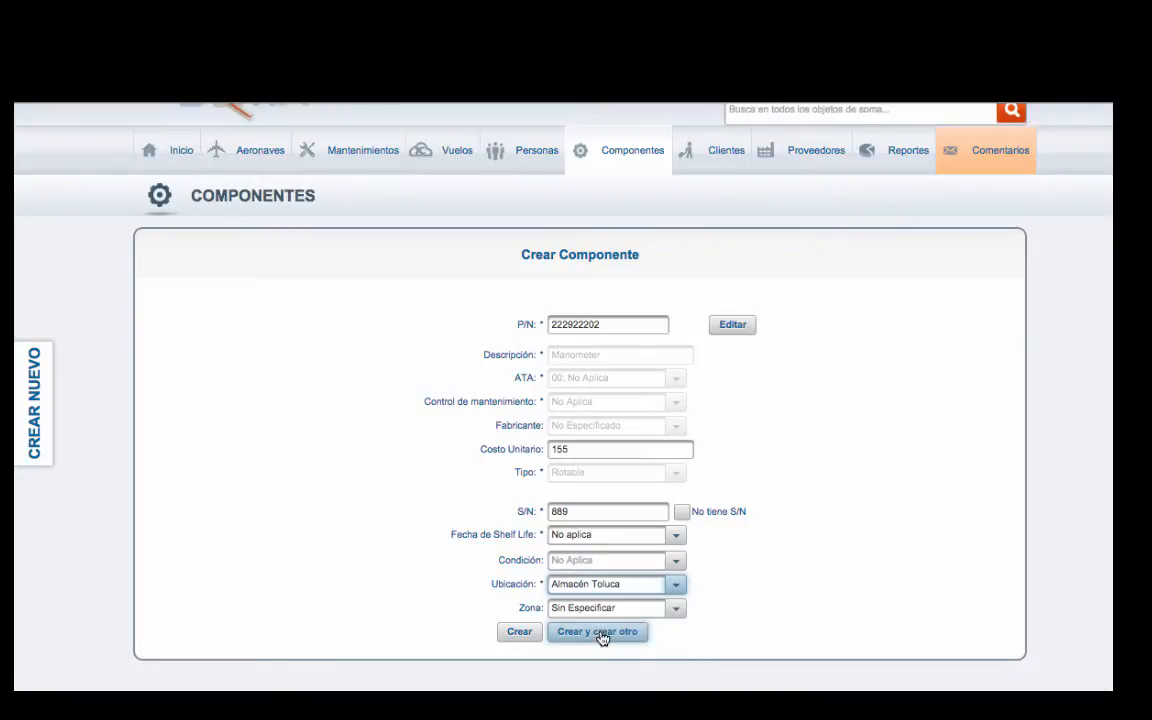
click(674, 614)
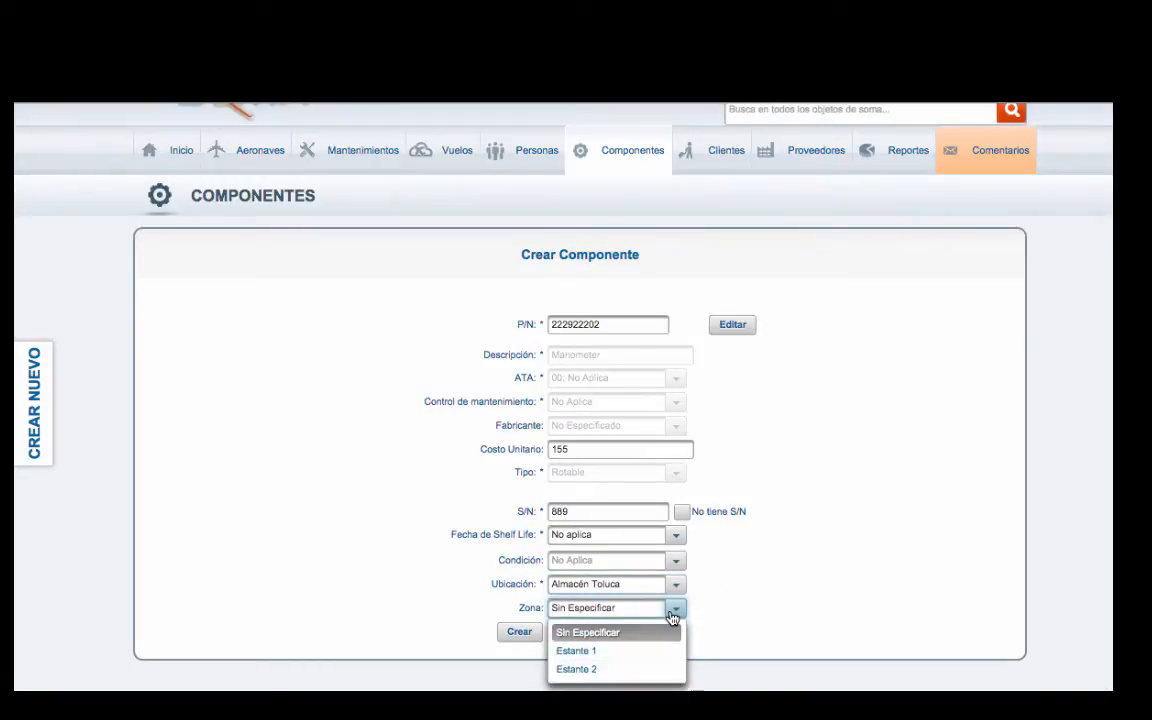
click(605, 651)
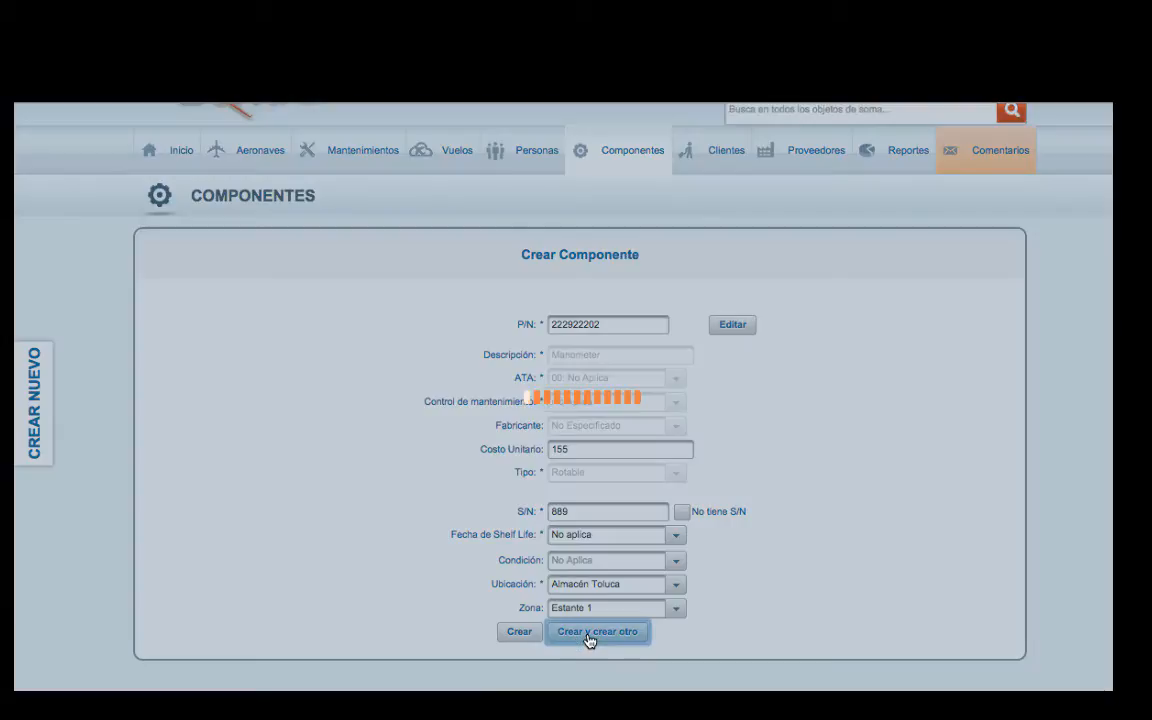
click(590, 638)
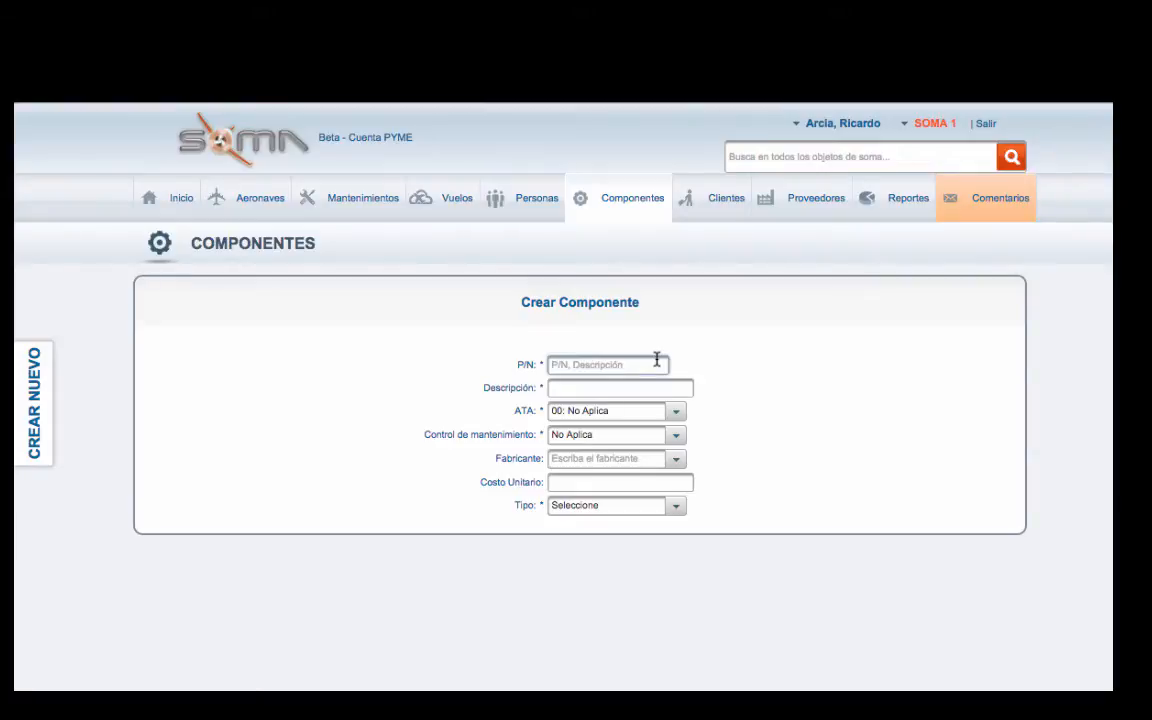
Enter part number 825601-5 and the description "High Pressure Fuel Pump" for the new component.
text(8256)
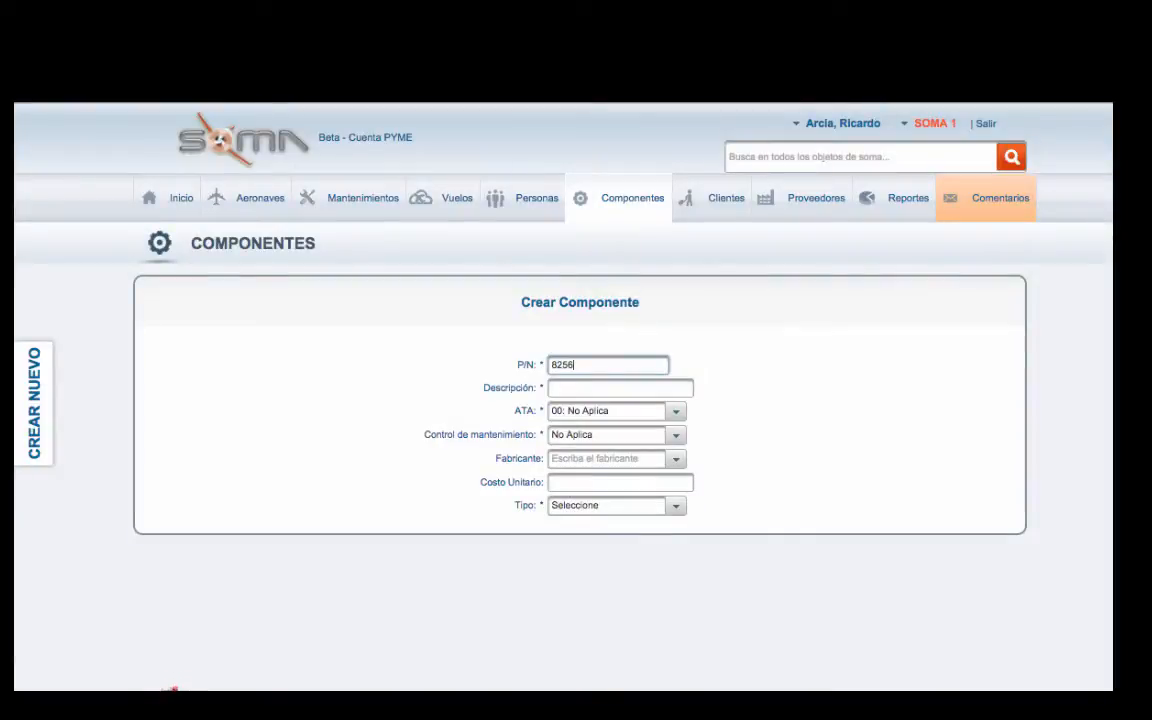
text(01-5)
click(646, 388)
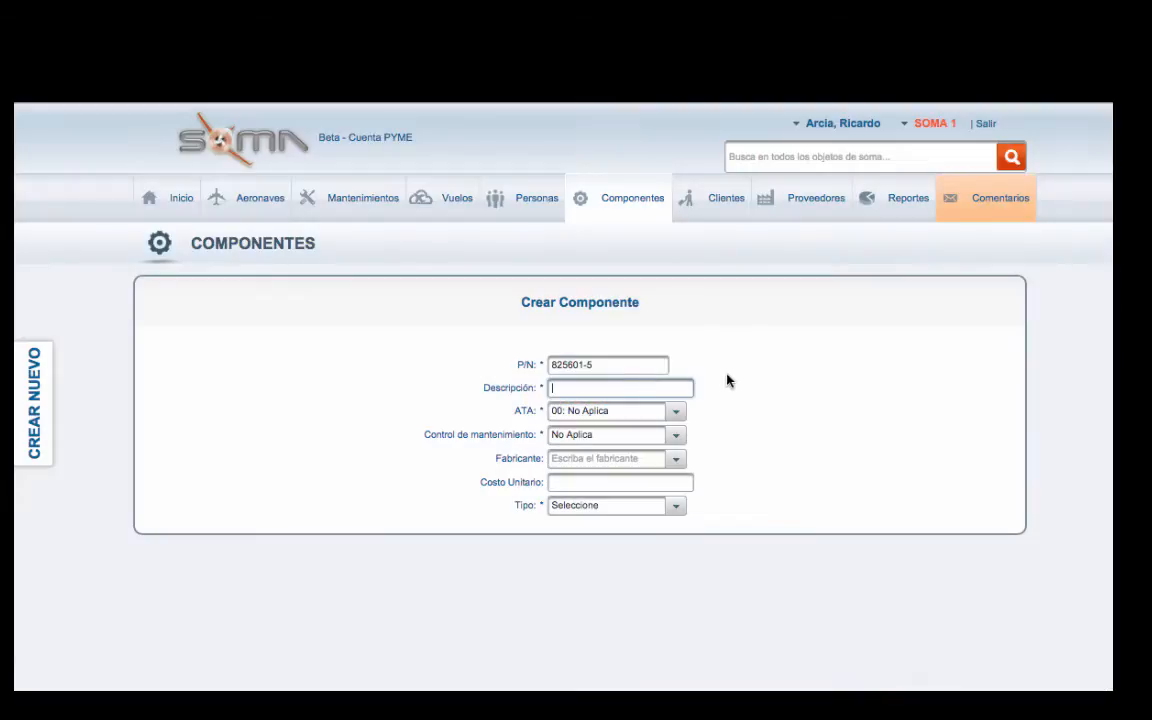
text(High Pressure Fuel Pump)
Set the ATA chapter to "61: Hélices y propulsores", maintenance control to Hard Time and manufacturer to No Especificado.
click(670, 415)
scroll(624, 492, down, 5)
scroll(624, 497, down, 12)
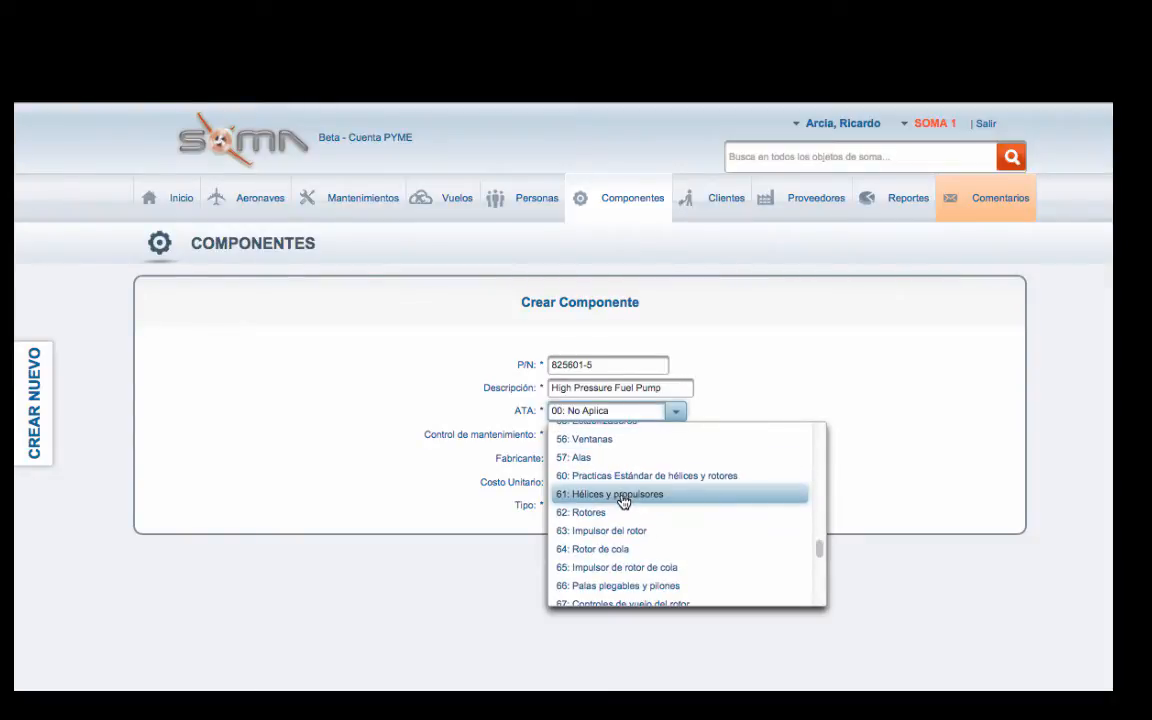
click(622, 496)
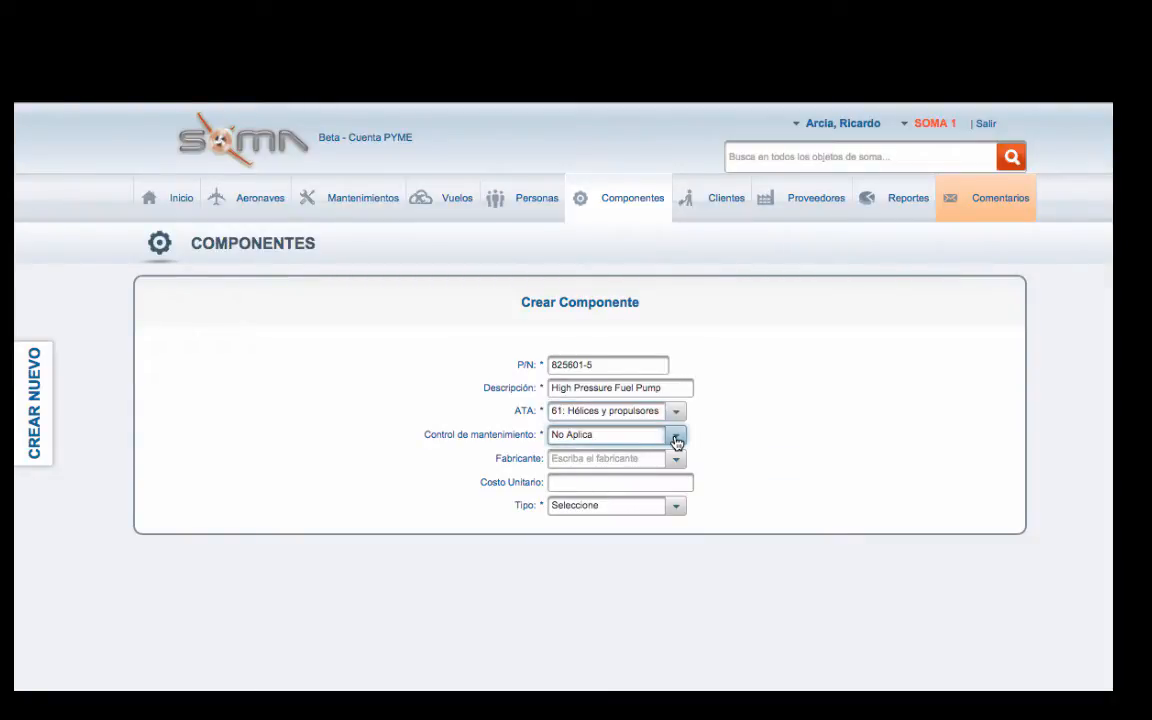
click(676, 438)
click(615, 497)
click(680, 459)
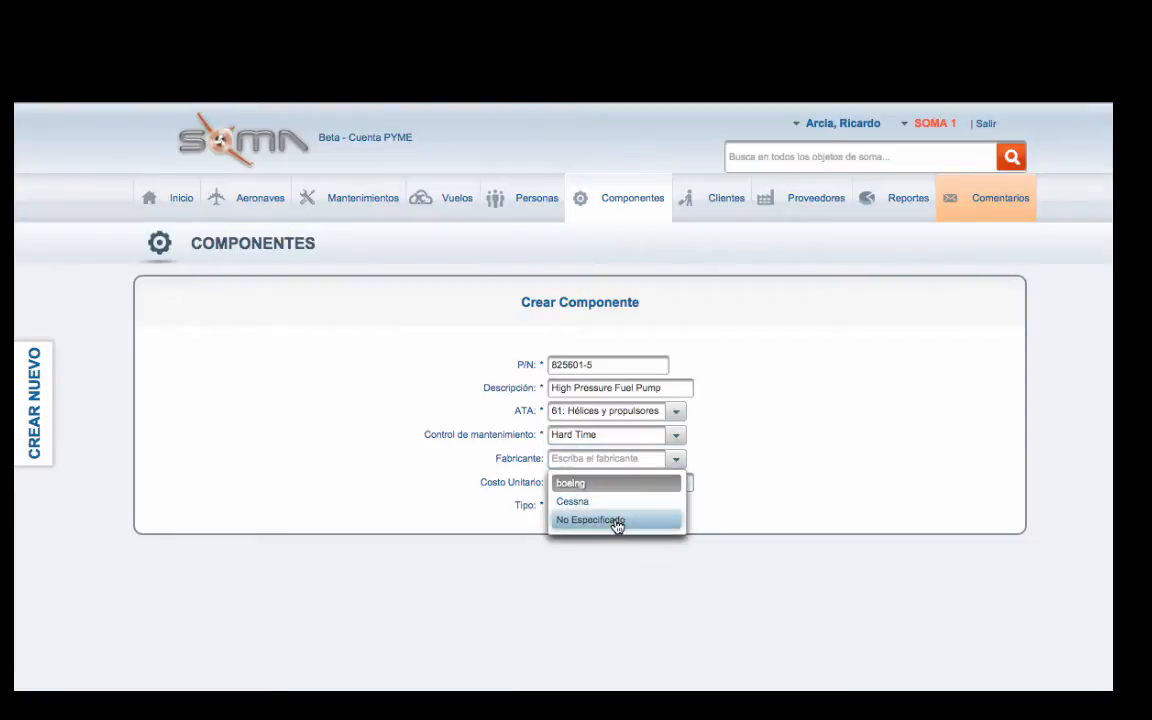
click(617, 520)
Set the fuel pump's unit cost to 242 and its type to Rotable.
click(665, 484)
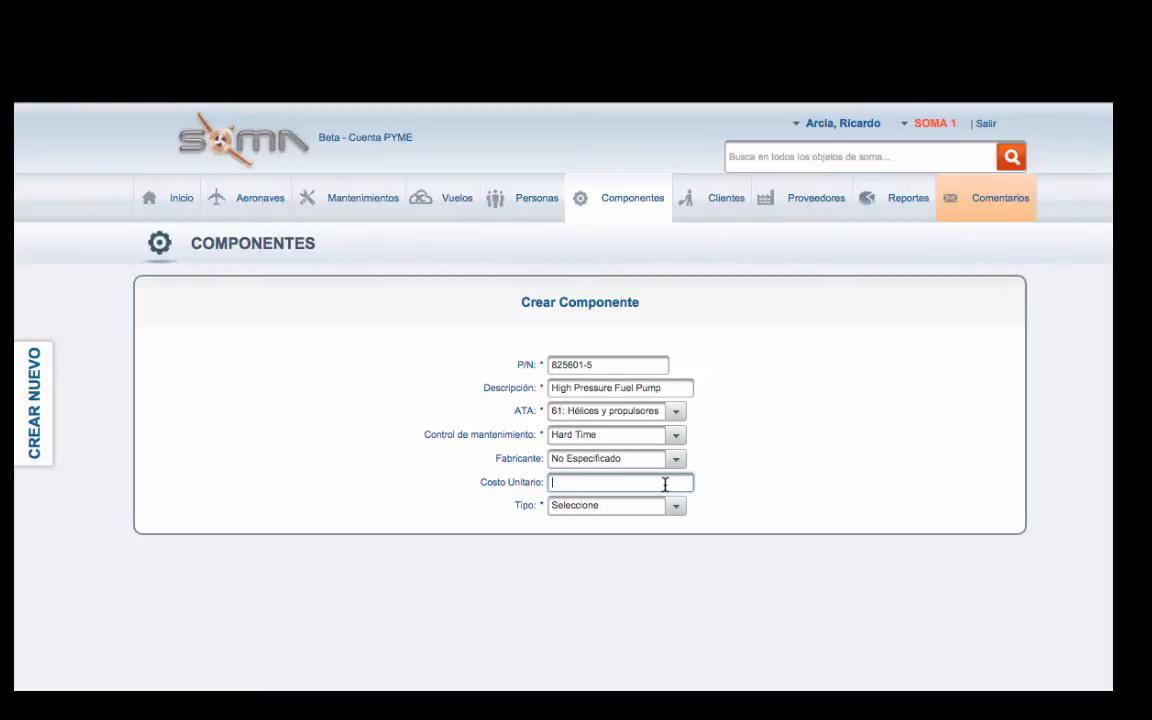
text(242)
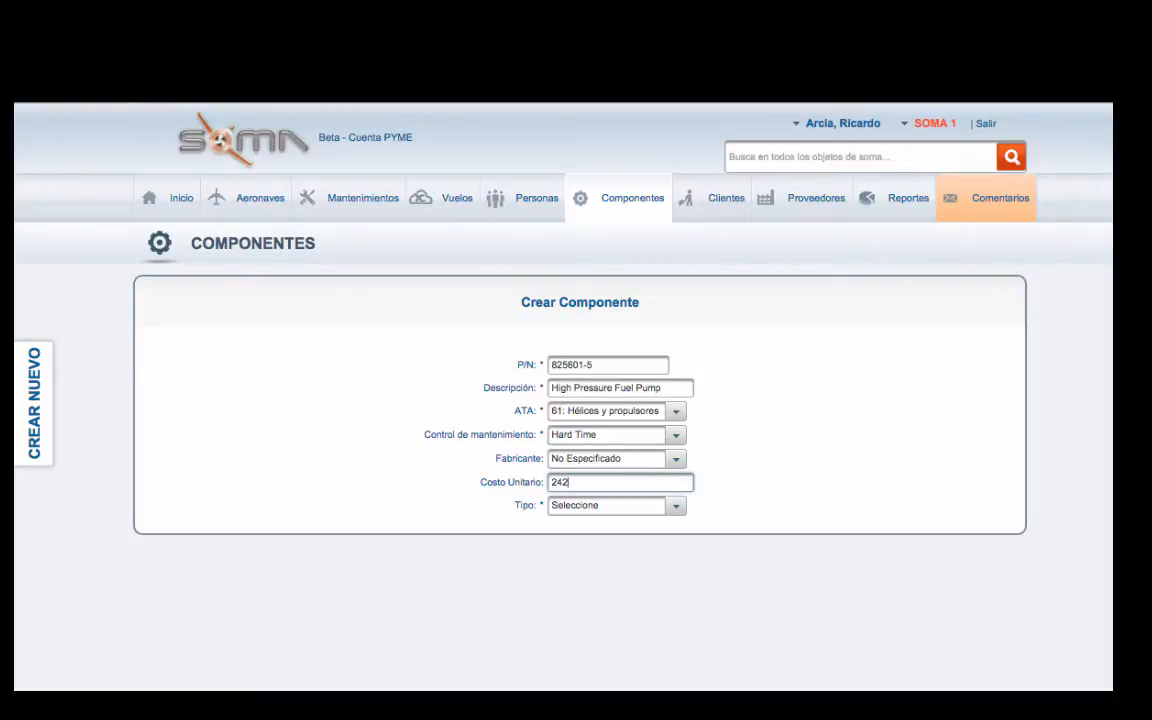
click(675, 510)
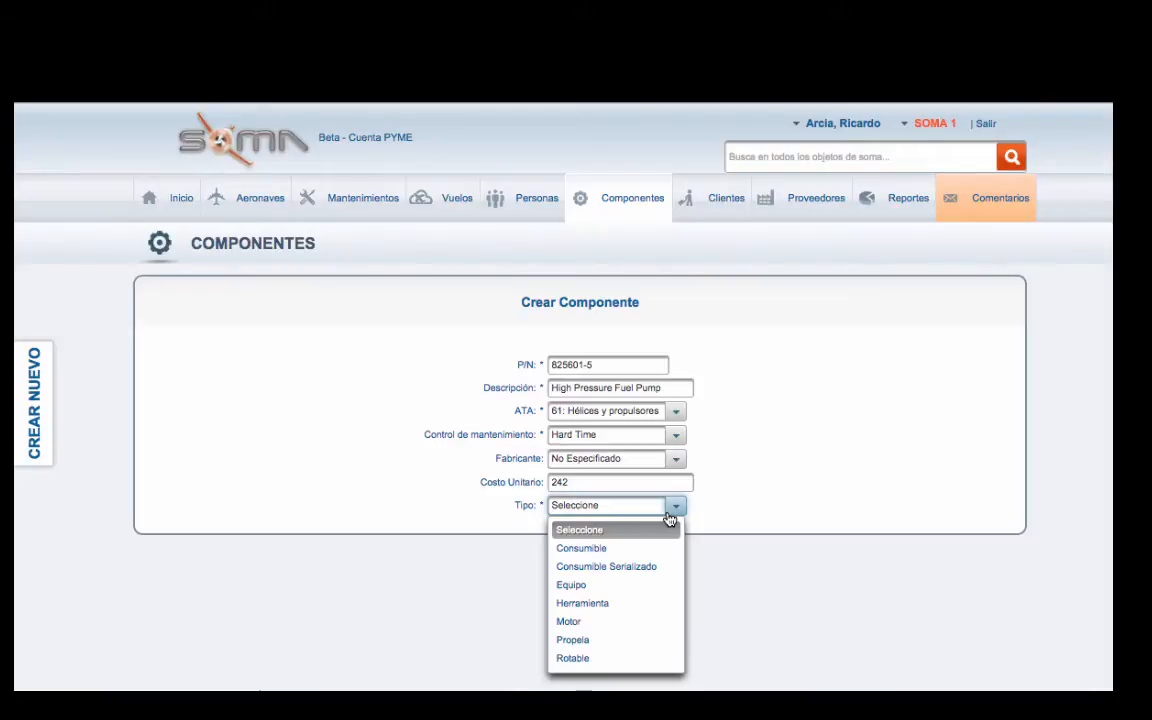
click(585, 657)
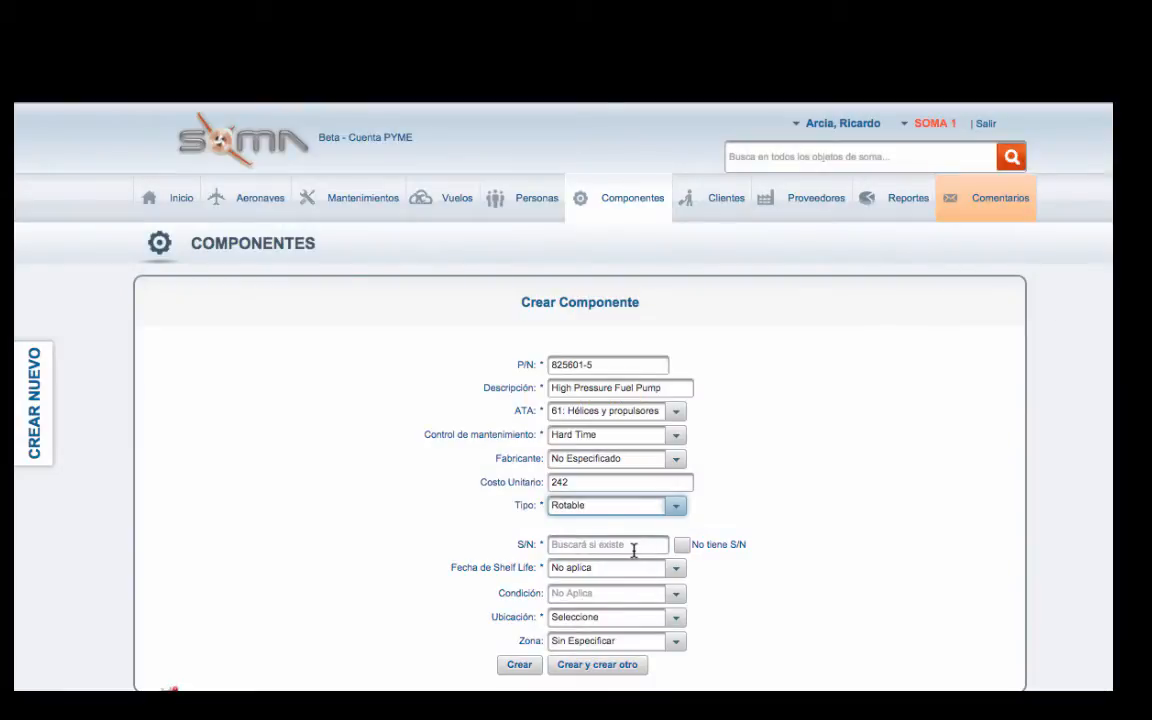
Give the fuel pump serial number 442, location Almacén Toluca and zone Estante 1, and create the component.
click(633, 548)
text(442)
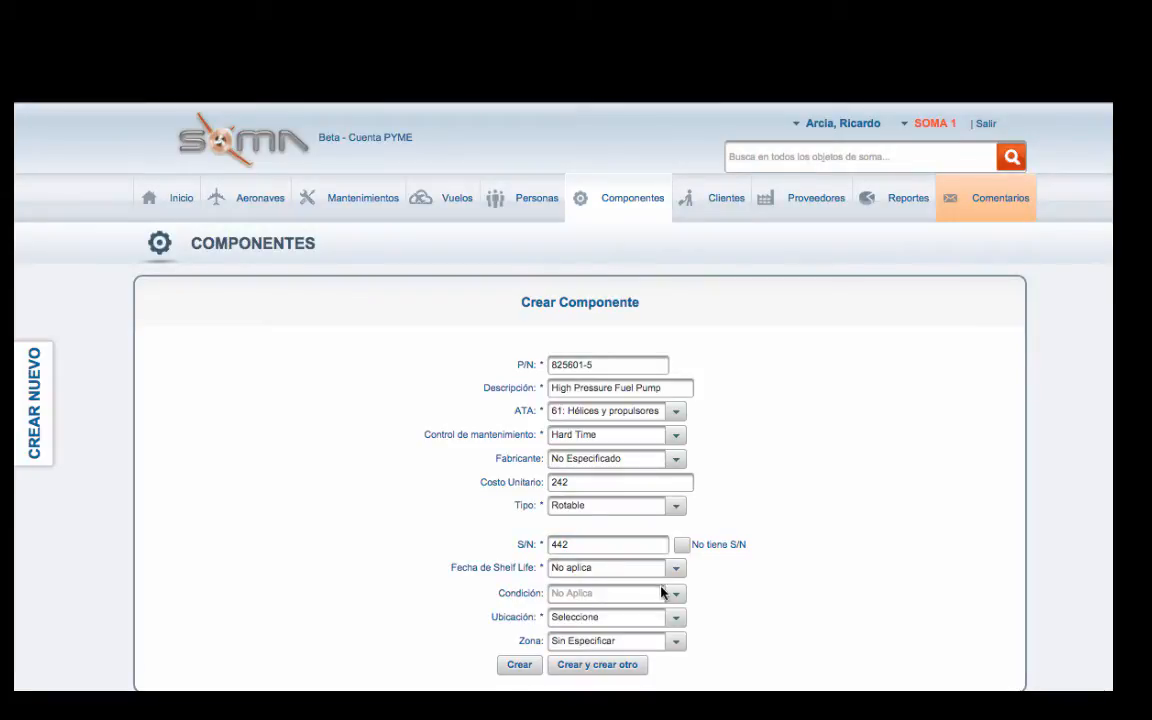
click(660, 618)
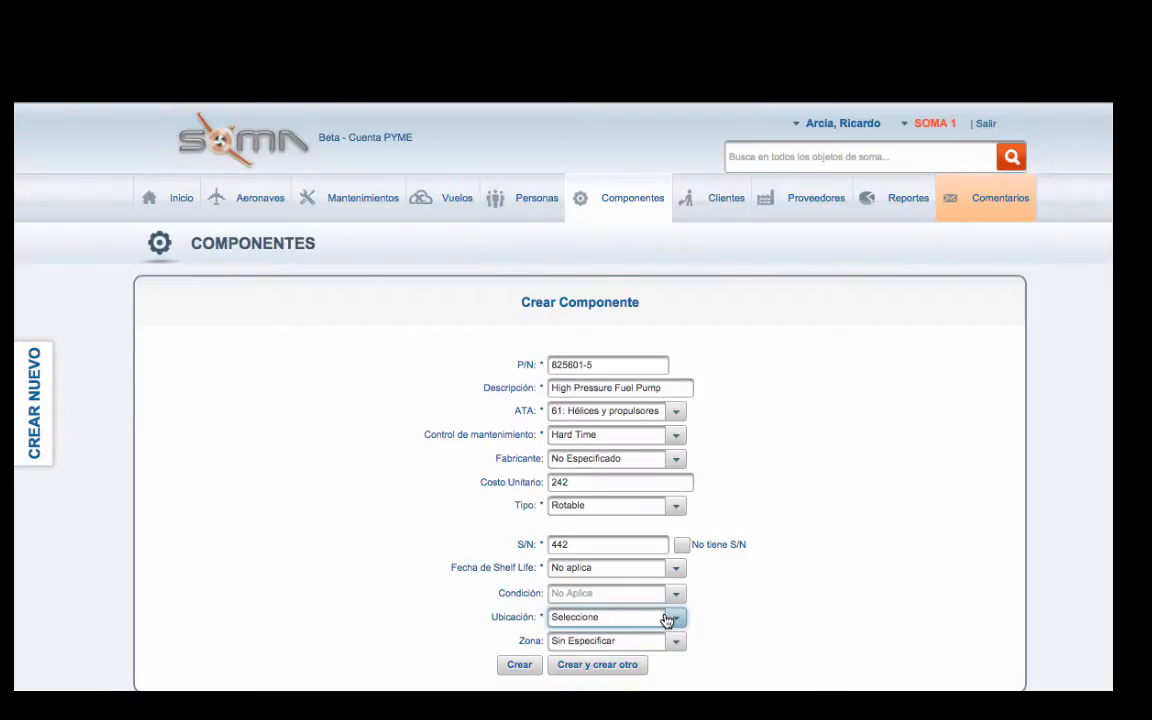
click(667, 618)
click(597, 662)
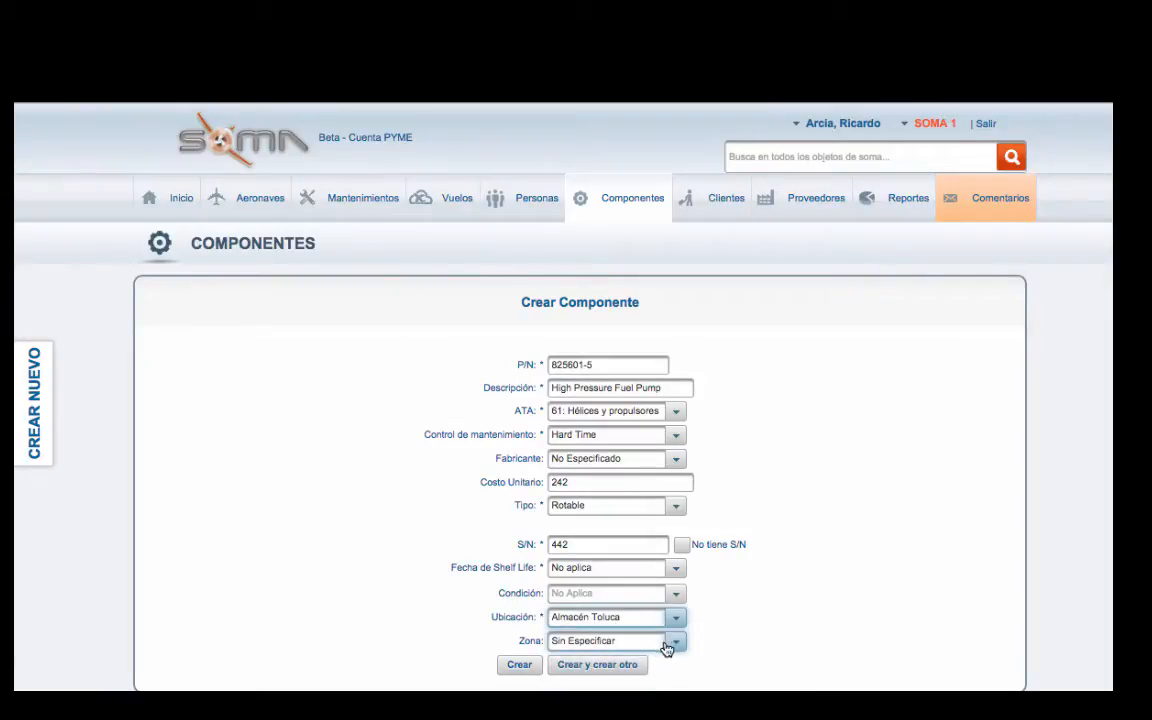
click(667, 645)
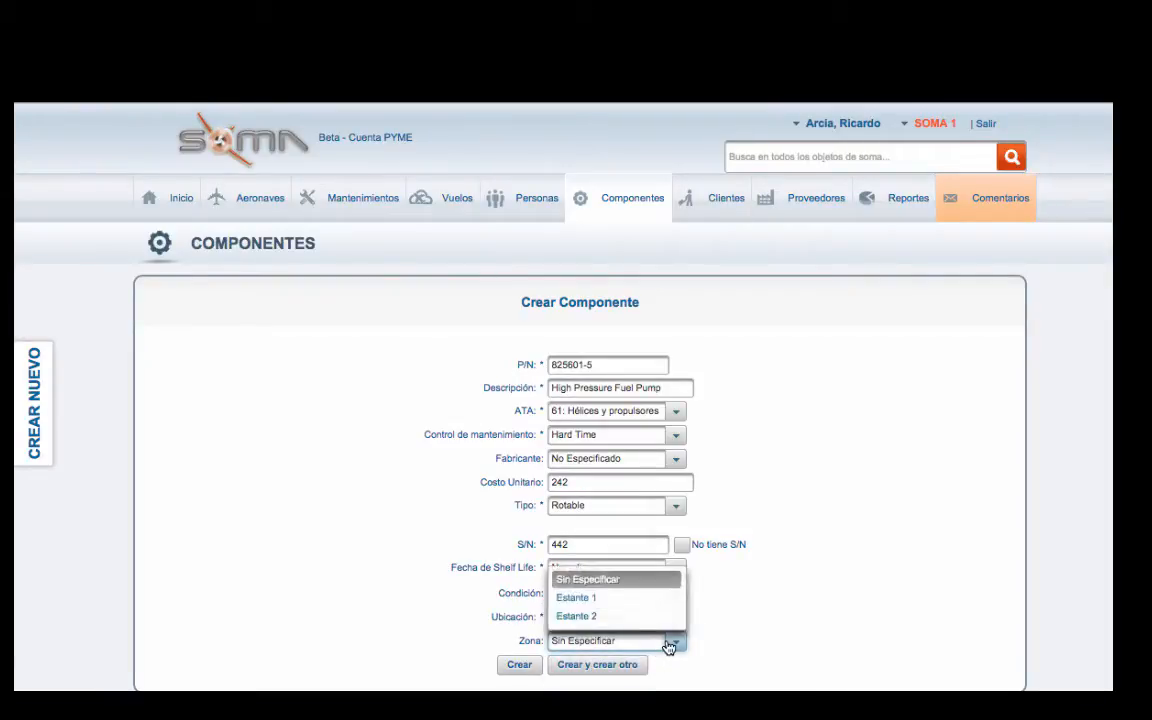
click(620, 598)
click(519, 665)
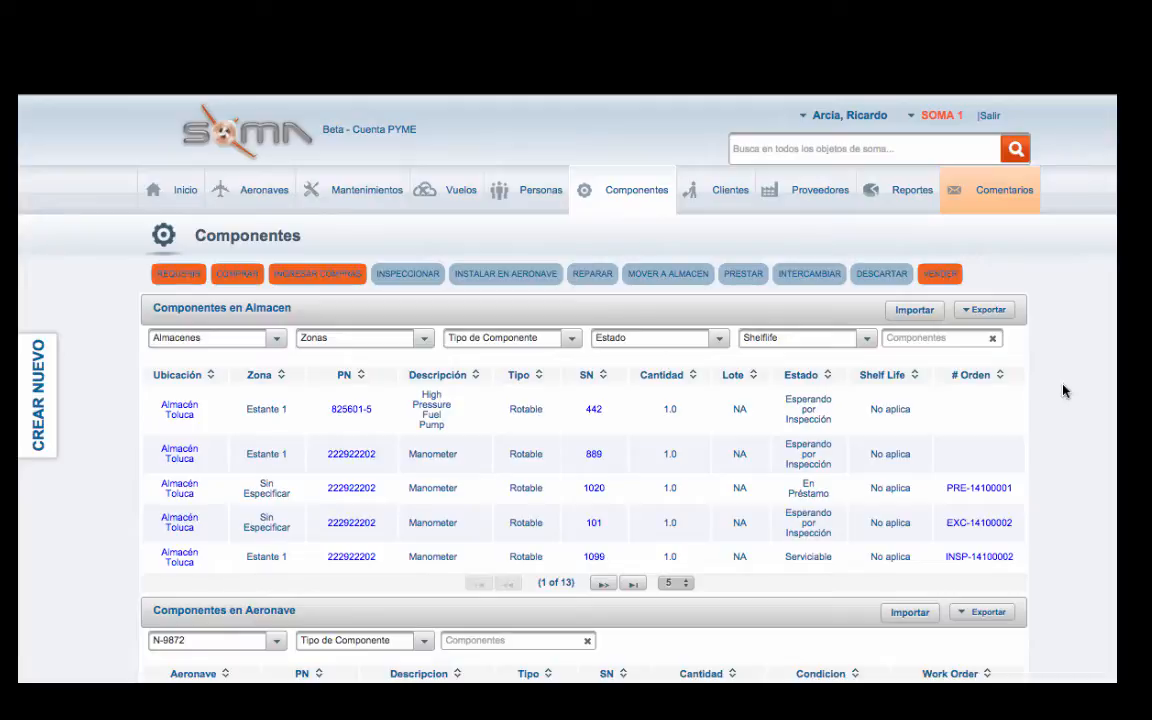
Look over the warehouse, aircraft and purchase component lists on the Componentes page.
scroll(1063, 391, down, 1)
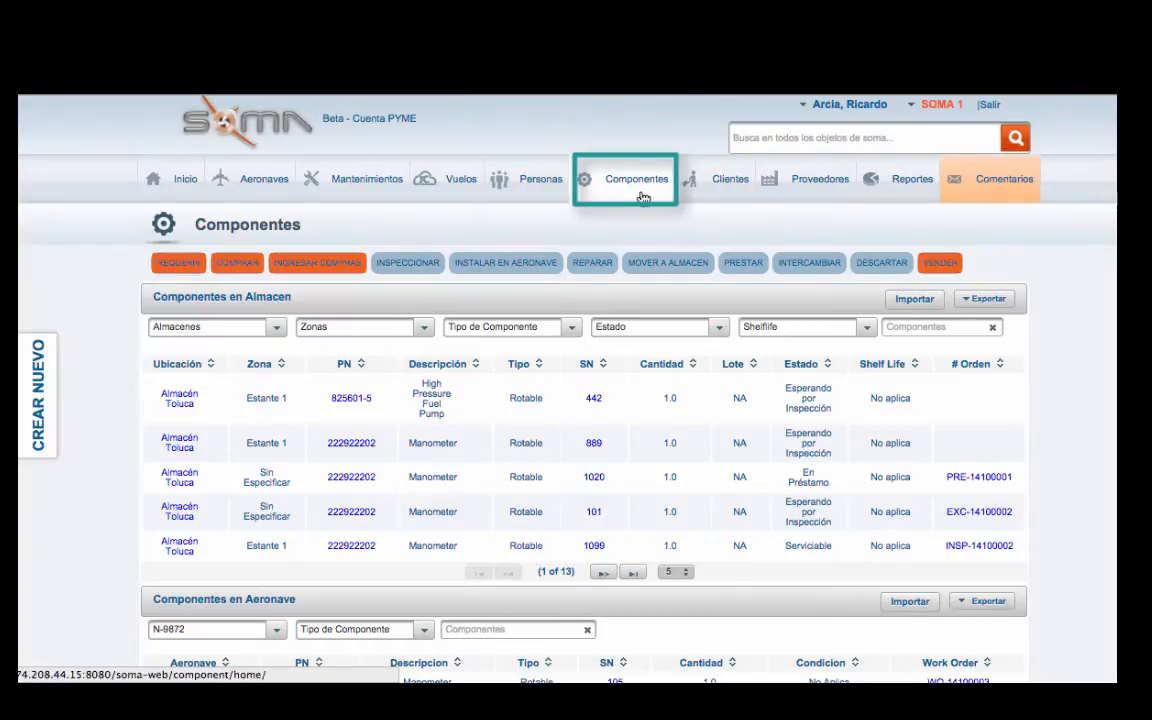
scroll(614, 202, down, 4)
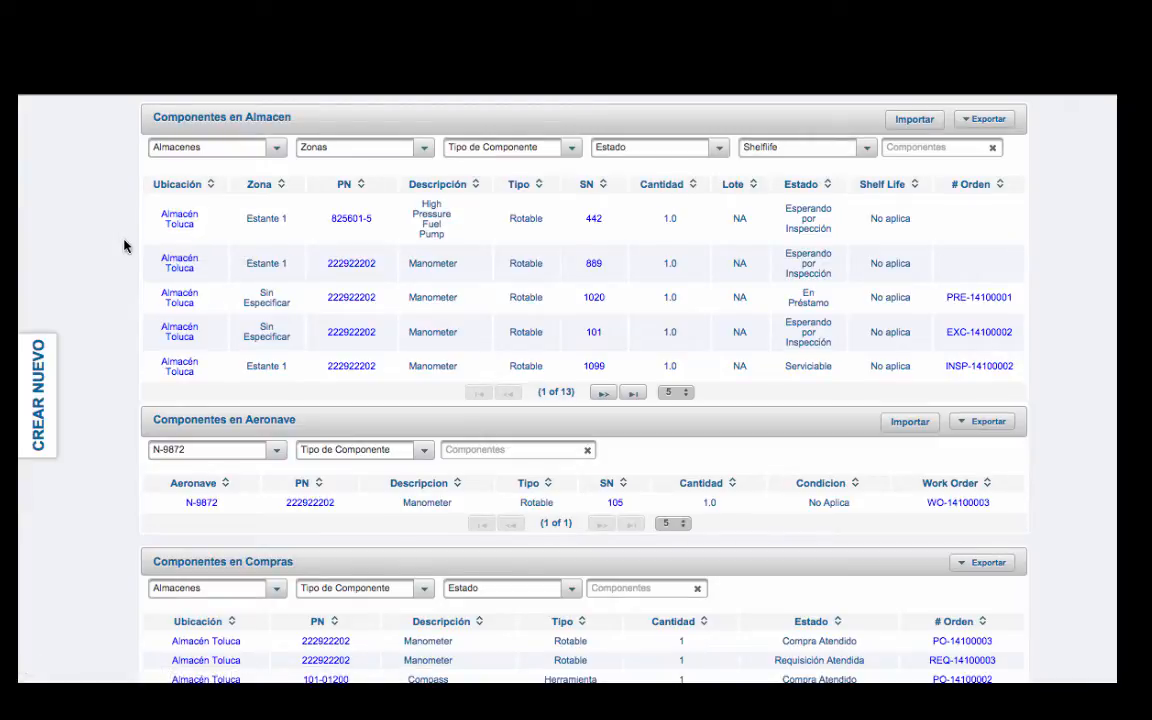
Open the Almacén Toluca warehouse record and add zone Estante 3 with the description Herramientas.
click(181, 224)
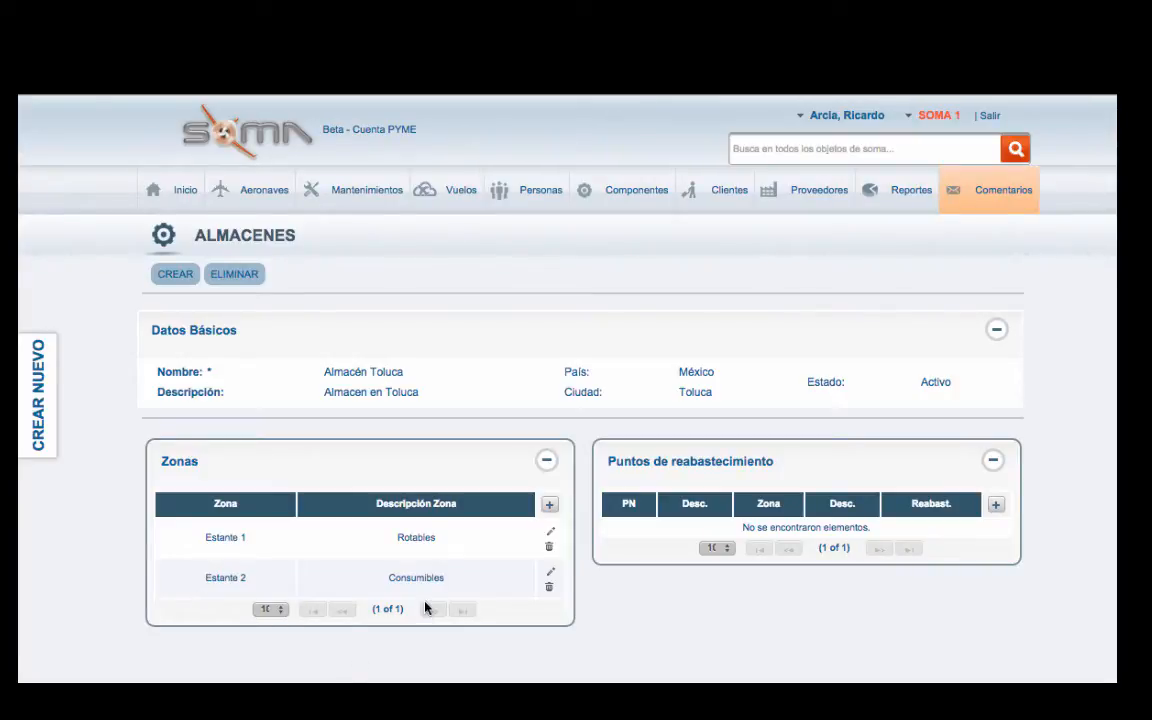
click(550, 507)
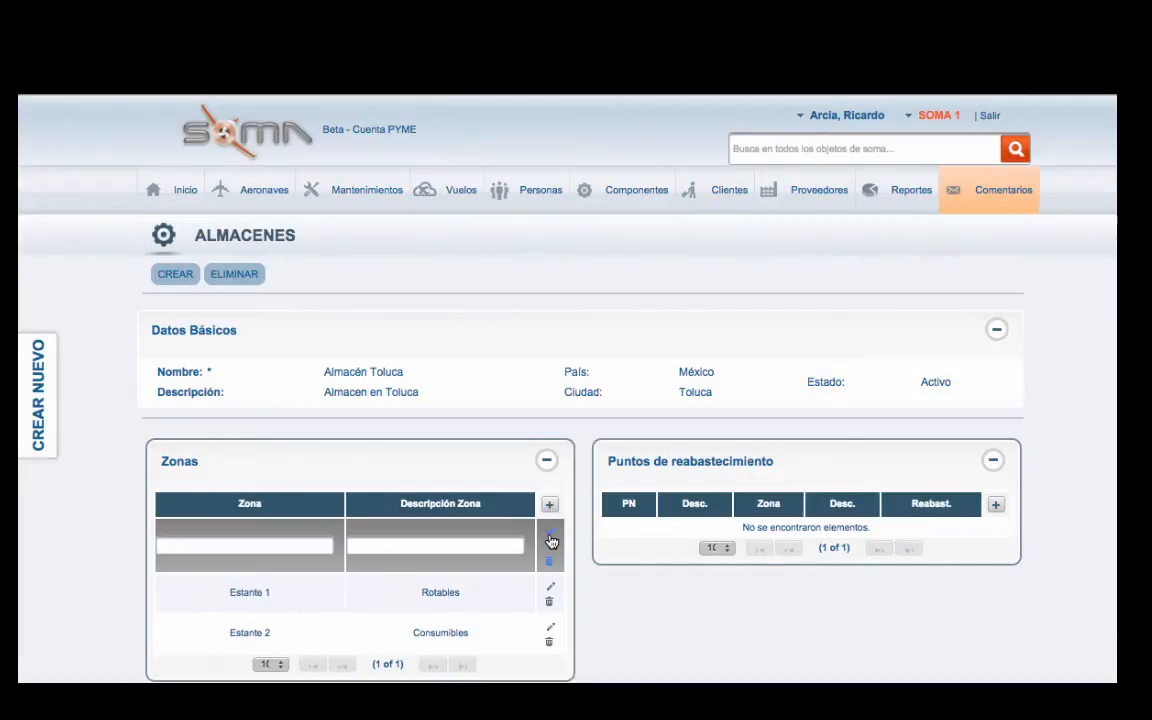
click(322, 539)
text(Estante 3)
click(458, 539)
text(Herramientas)
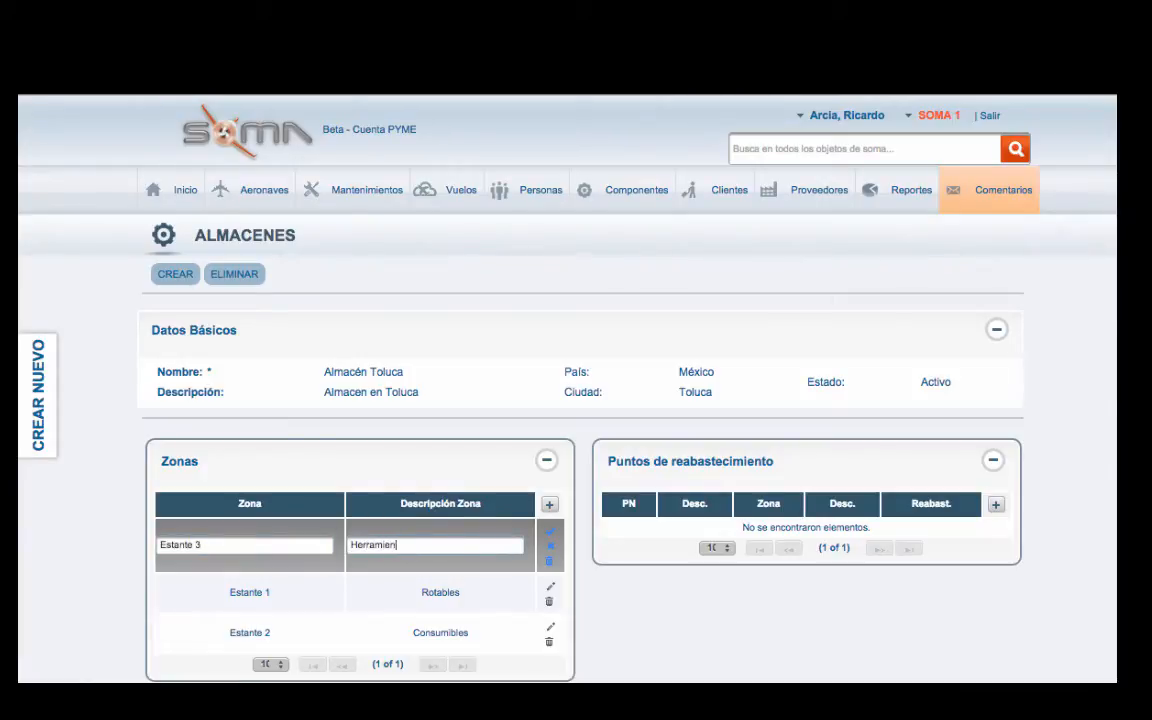
click(550, 535)
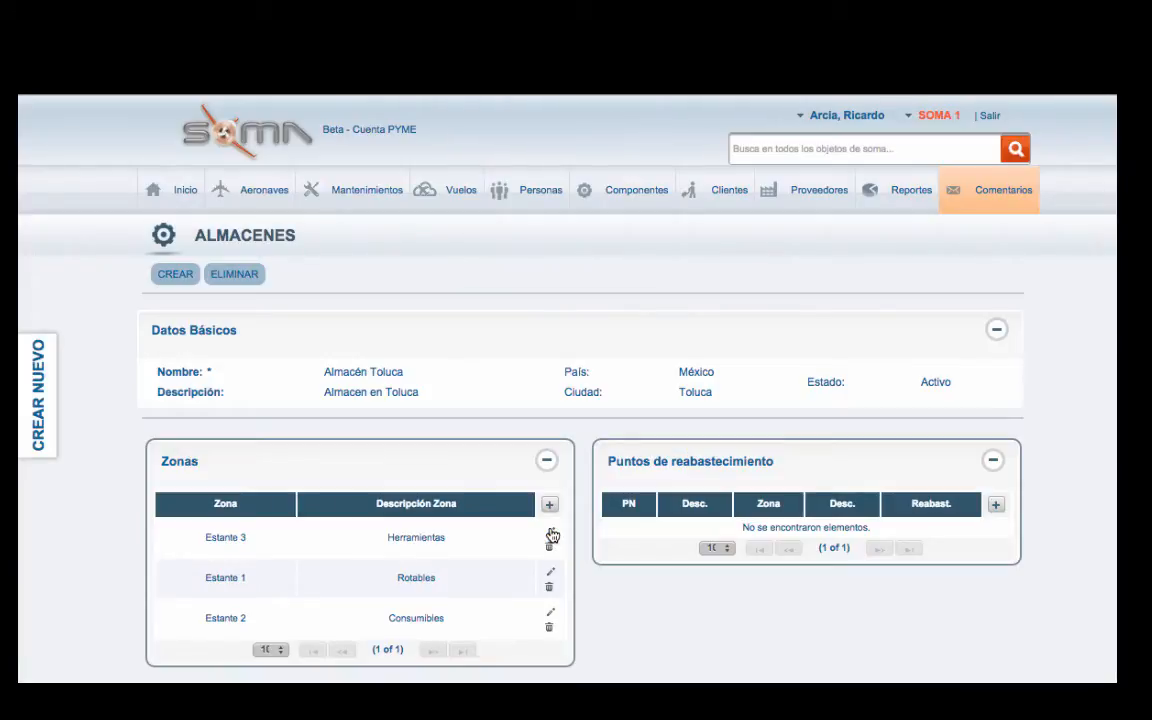
View the catalog record of part 825601-5 and the component record of the fuel pump with serial number 442.
click(620, 204)
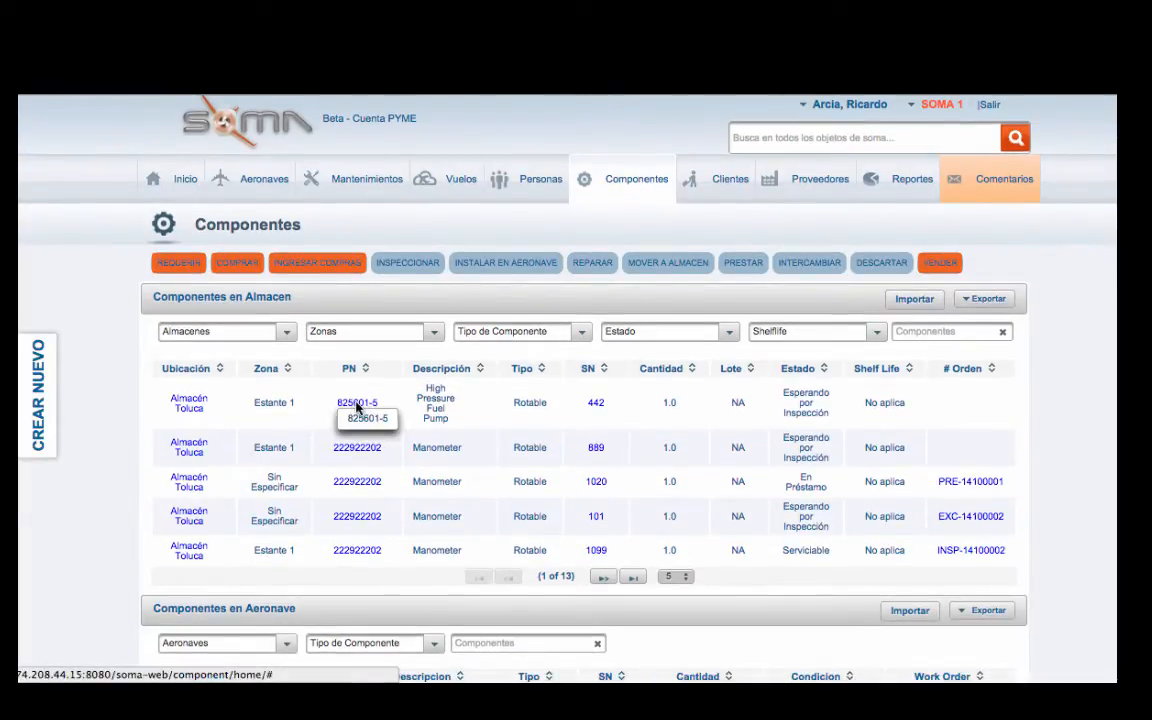
click(358, 405)
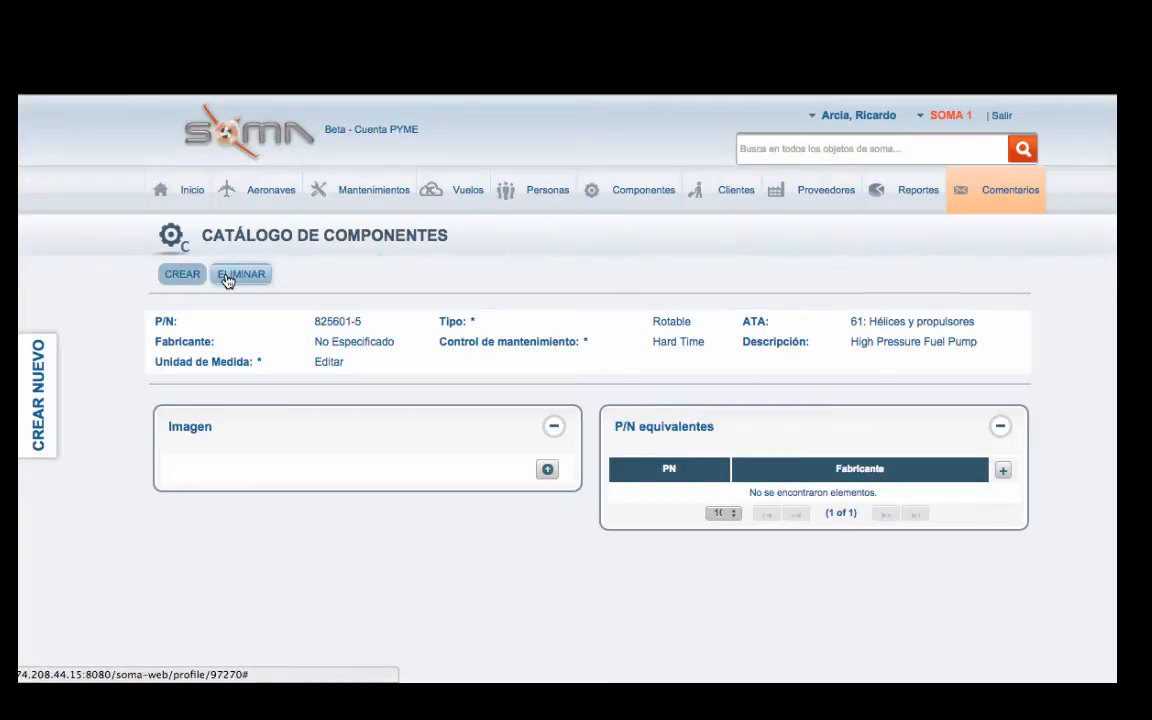
click(633, 194)
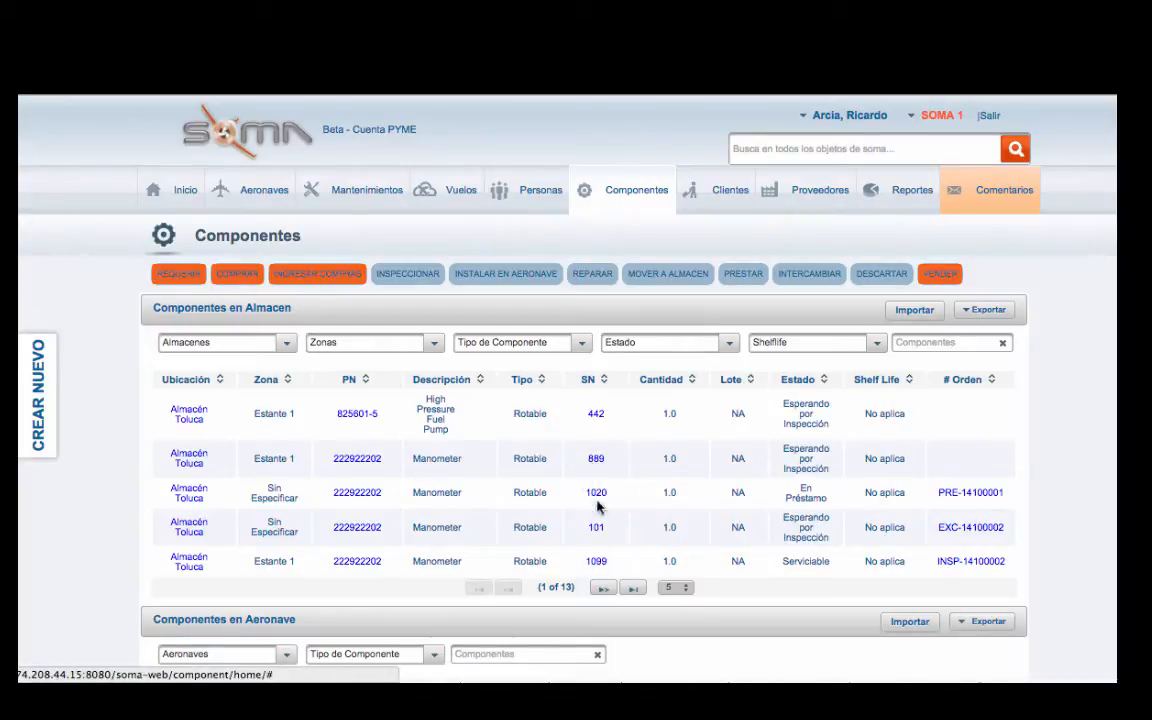
click(597, 416)
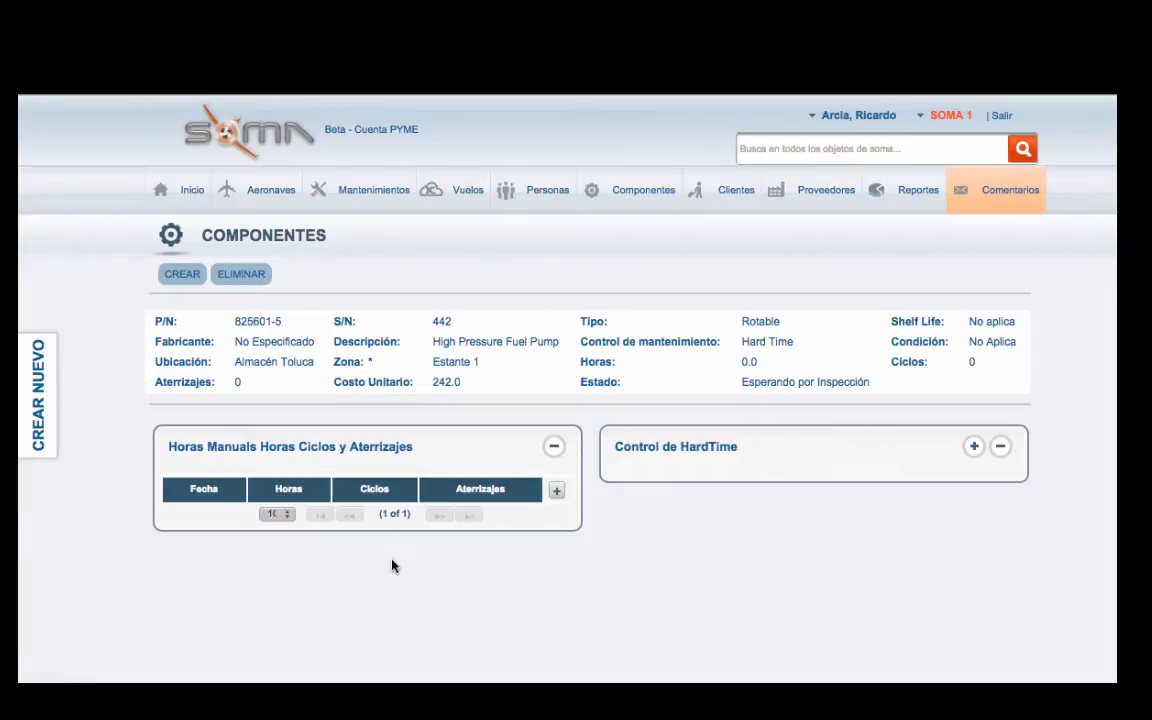
Filter the warehouse components by type Consumible and open the stock details of the first M601.5297-7 filter entry.
click(617, 195)
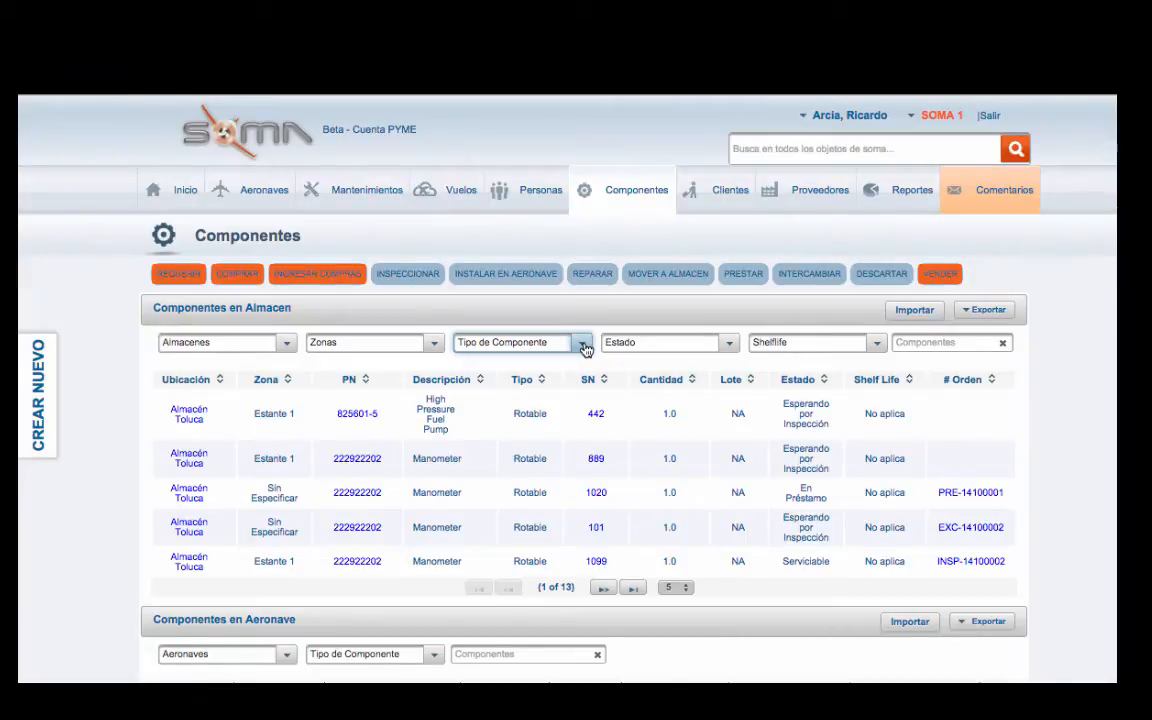
click(584, 346)
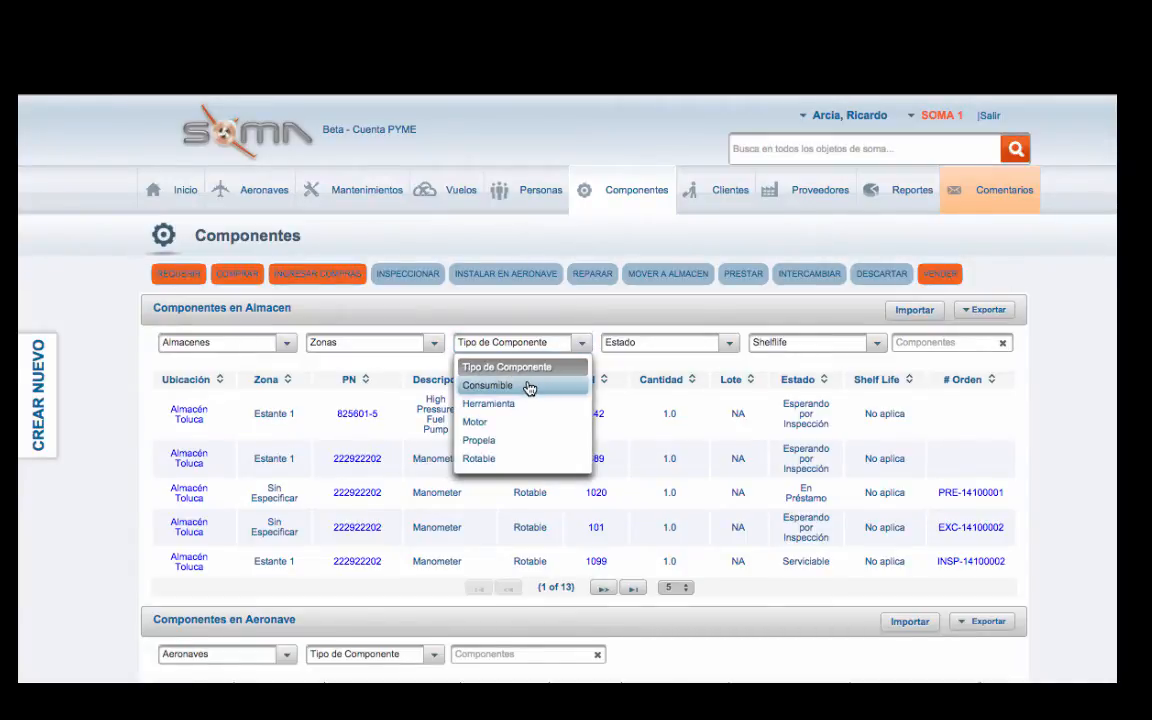
click(529, 386)
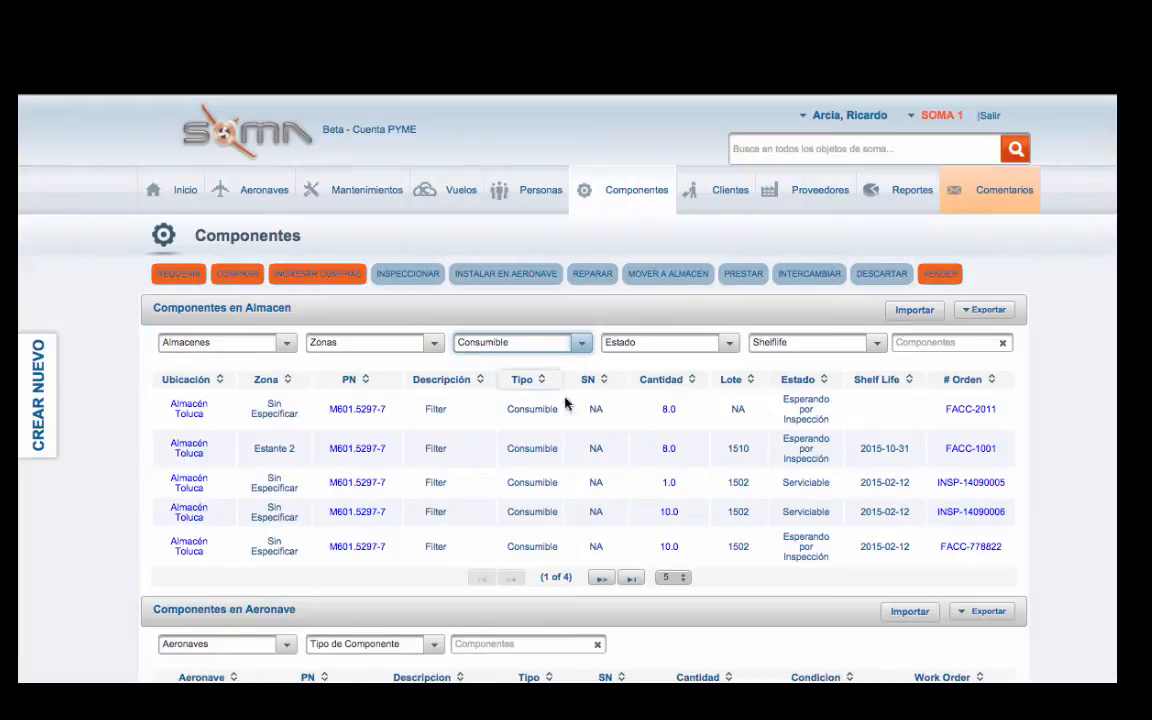
click(669, 412)
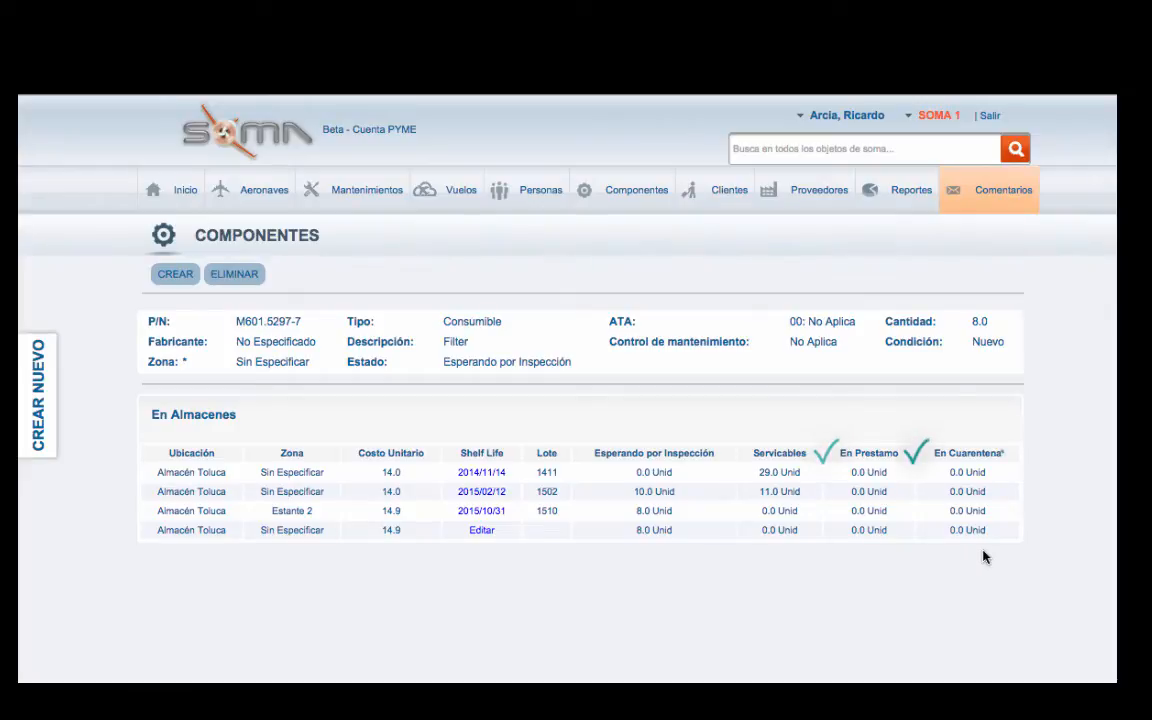
Back on the Componentes page, filter the warehouse list by Almacén Toluca, zone Estante 2 and status Serviciable, and view the shelf life options.
click(633, 190)
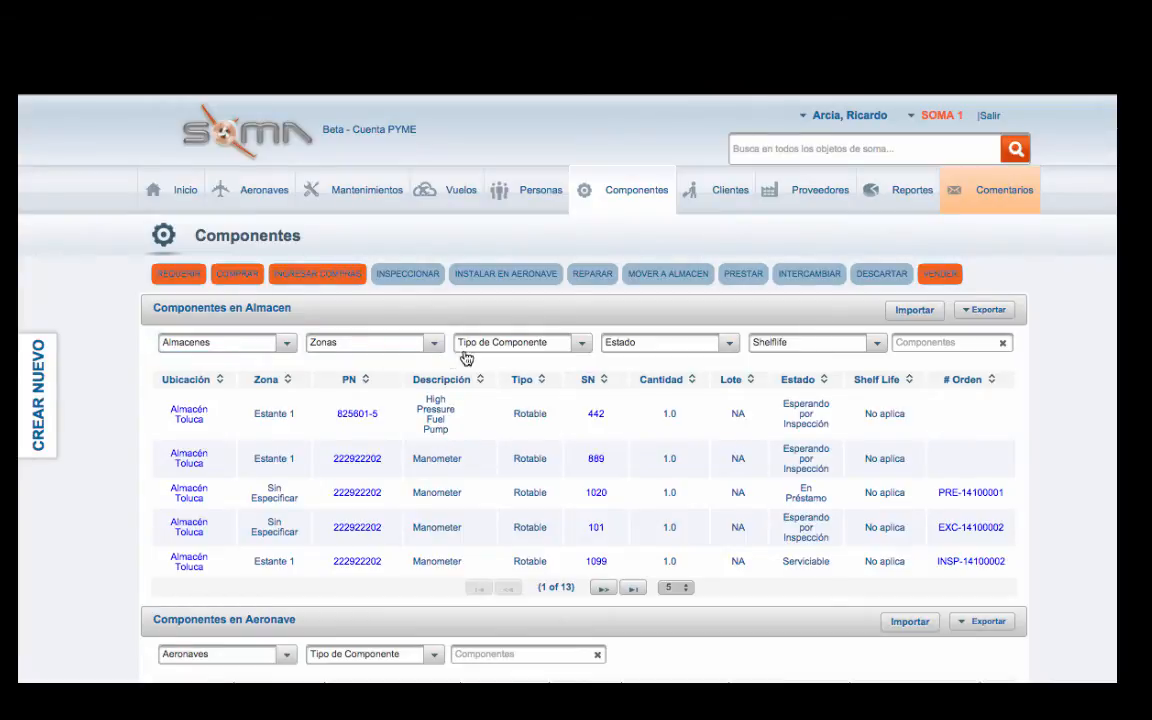
click(287, 348)
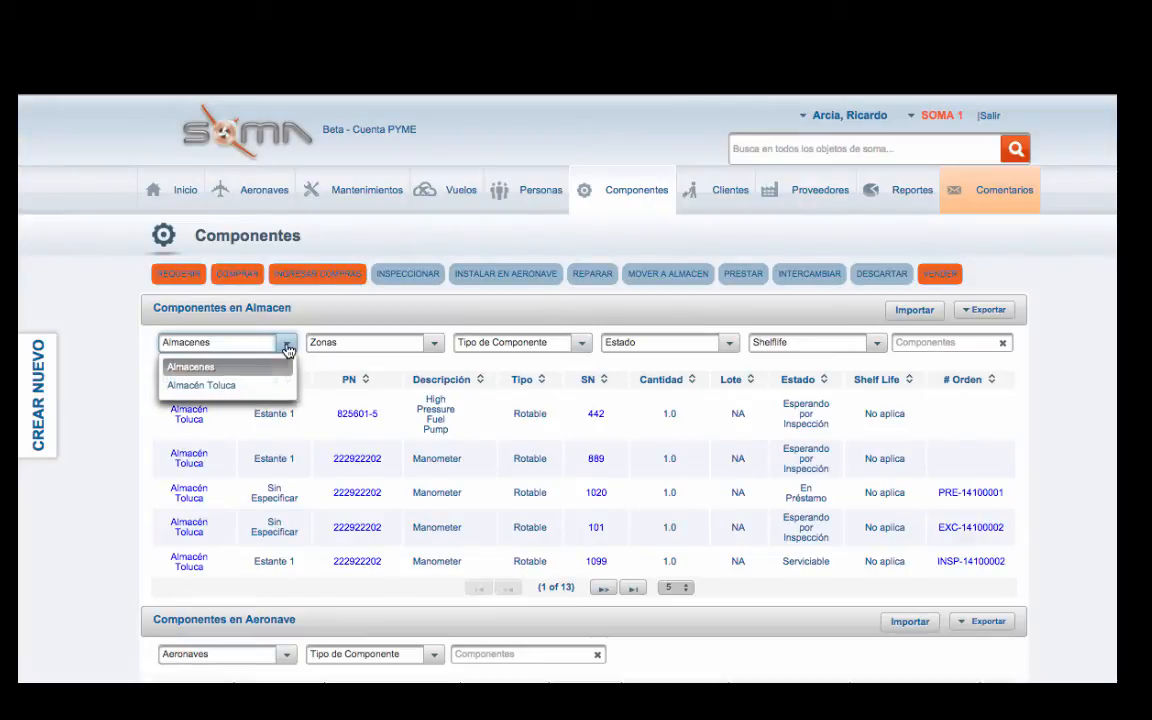
click(218, 388)
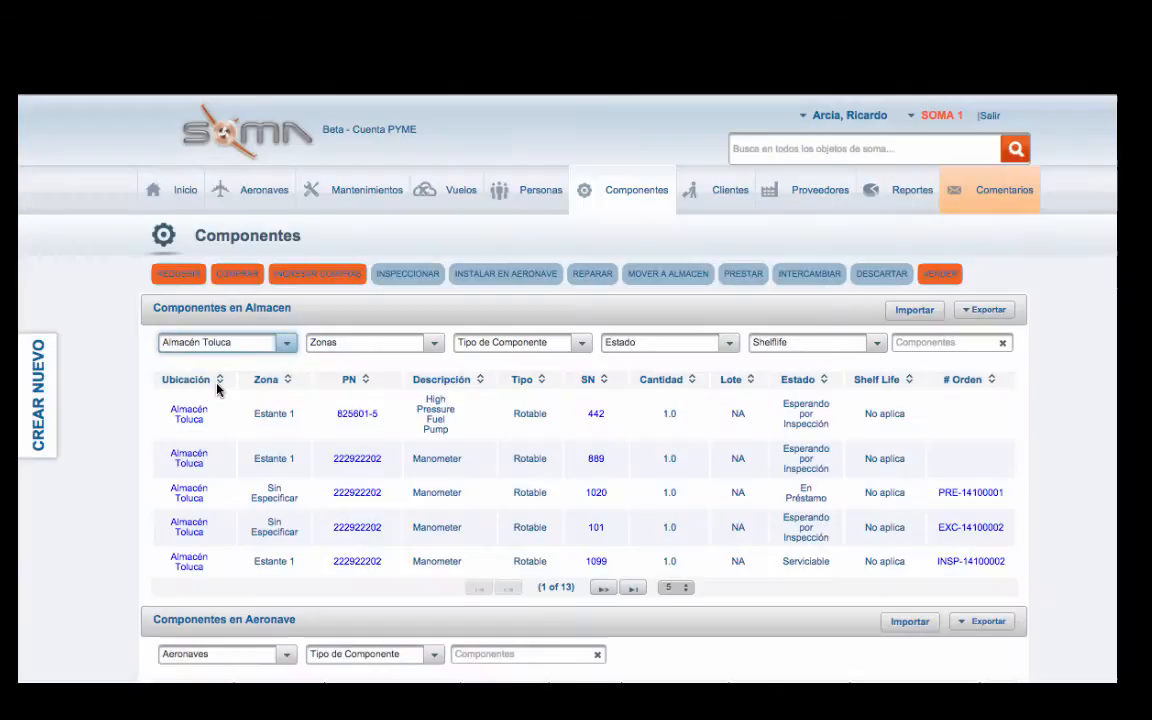
click(435, 345)
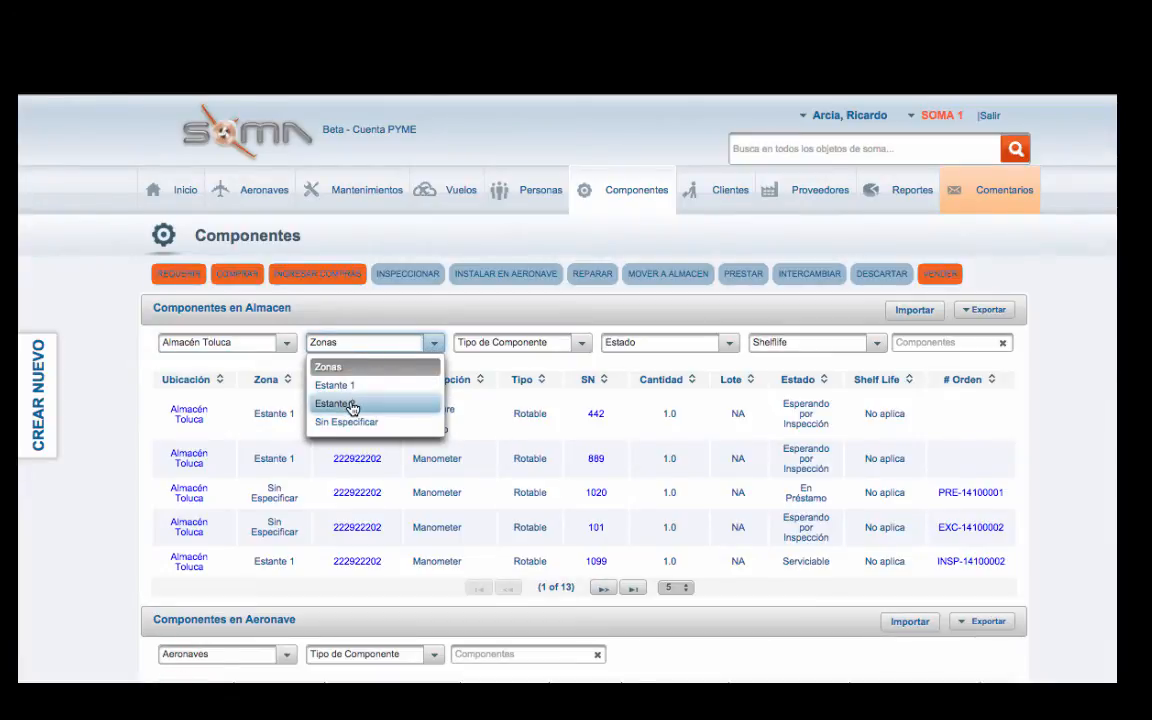
click(338, 403)
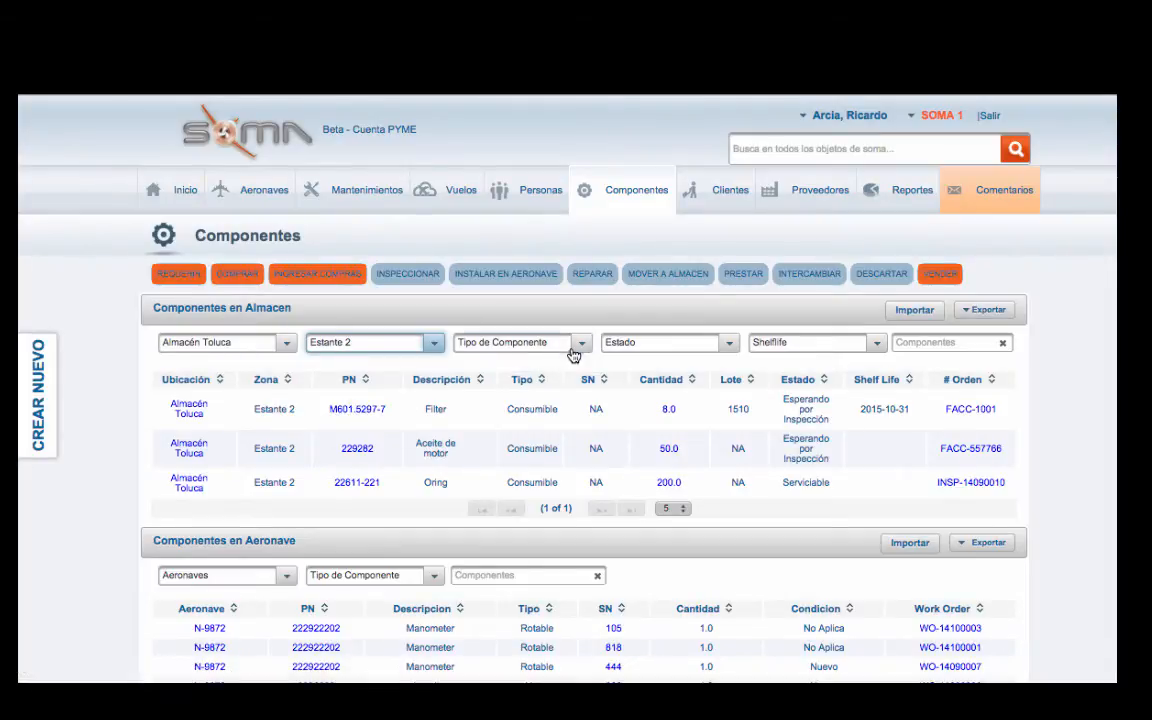
click(588, 344)
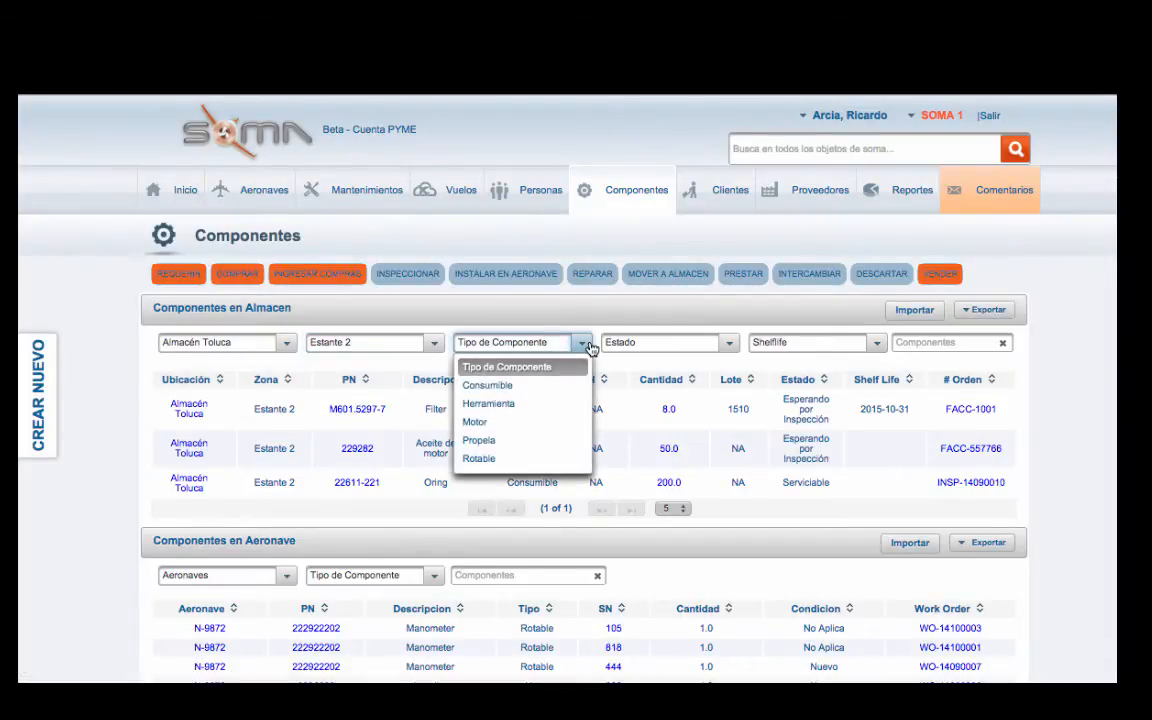
click(556, 368)
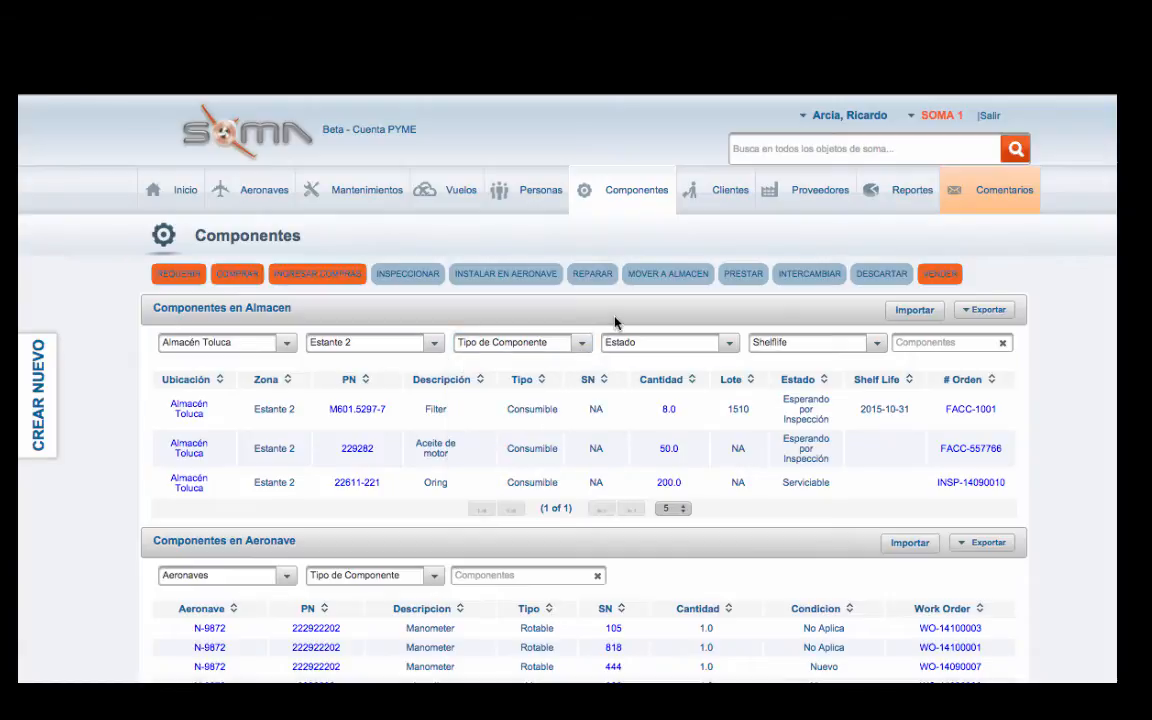
click(728, 343)
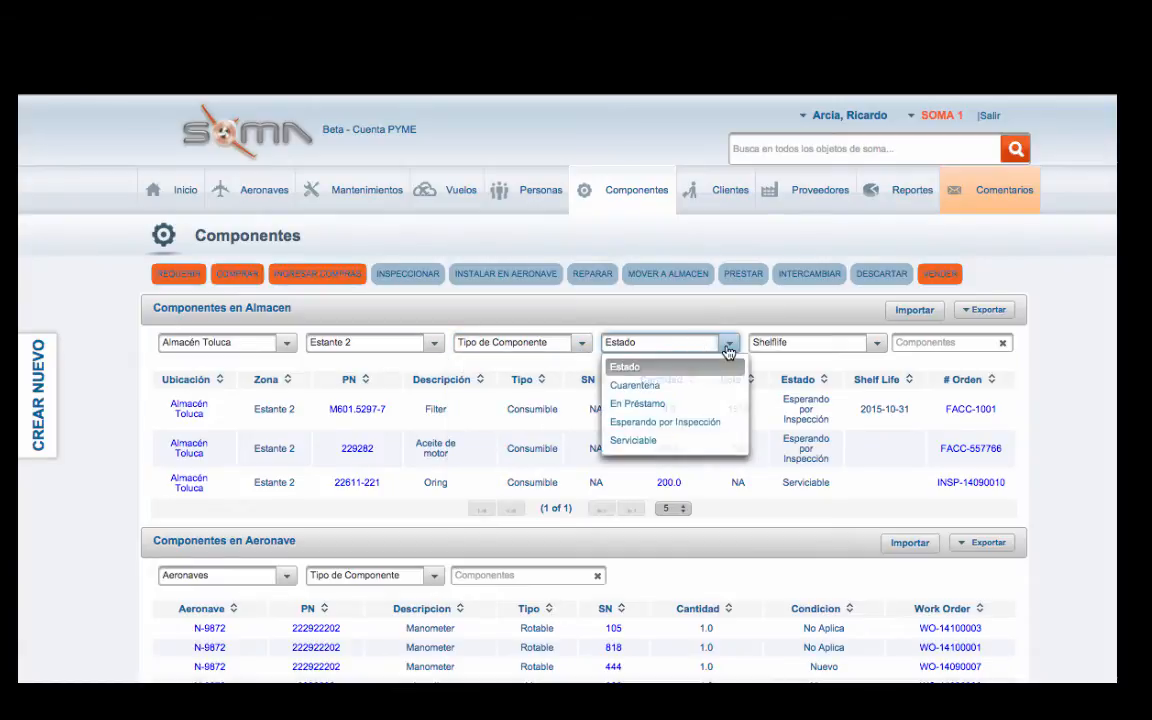
click(664, 442)
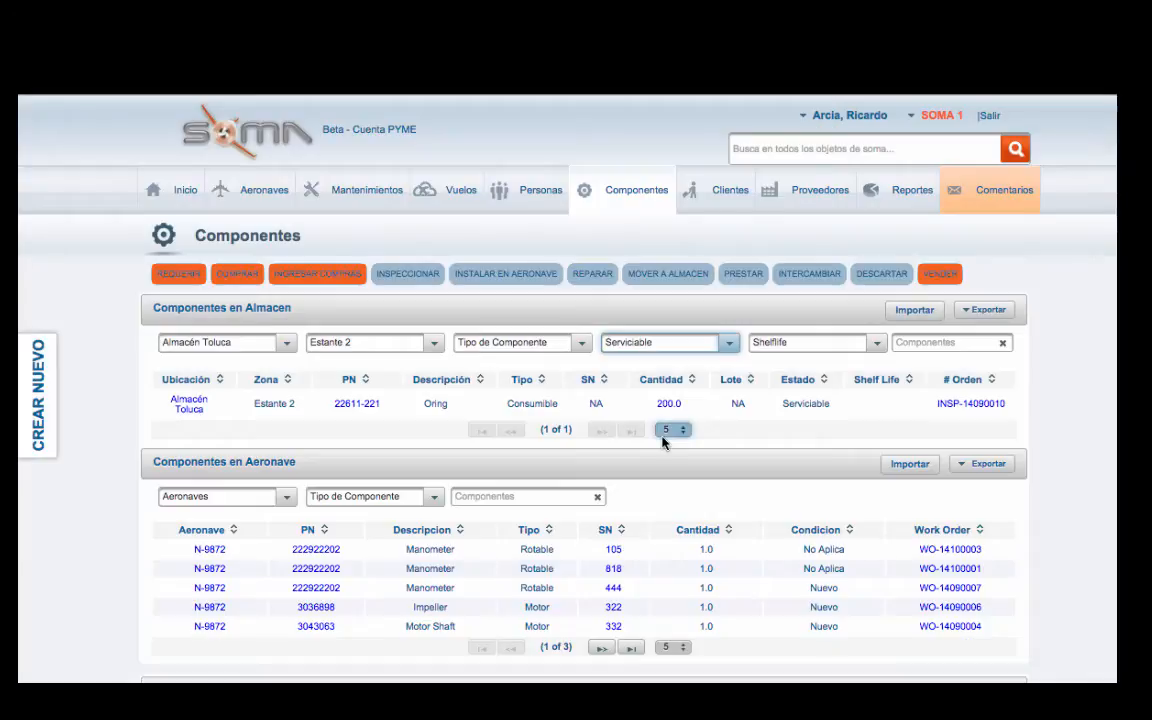
click(876, 345)
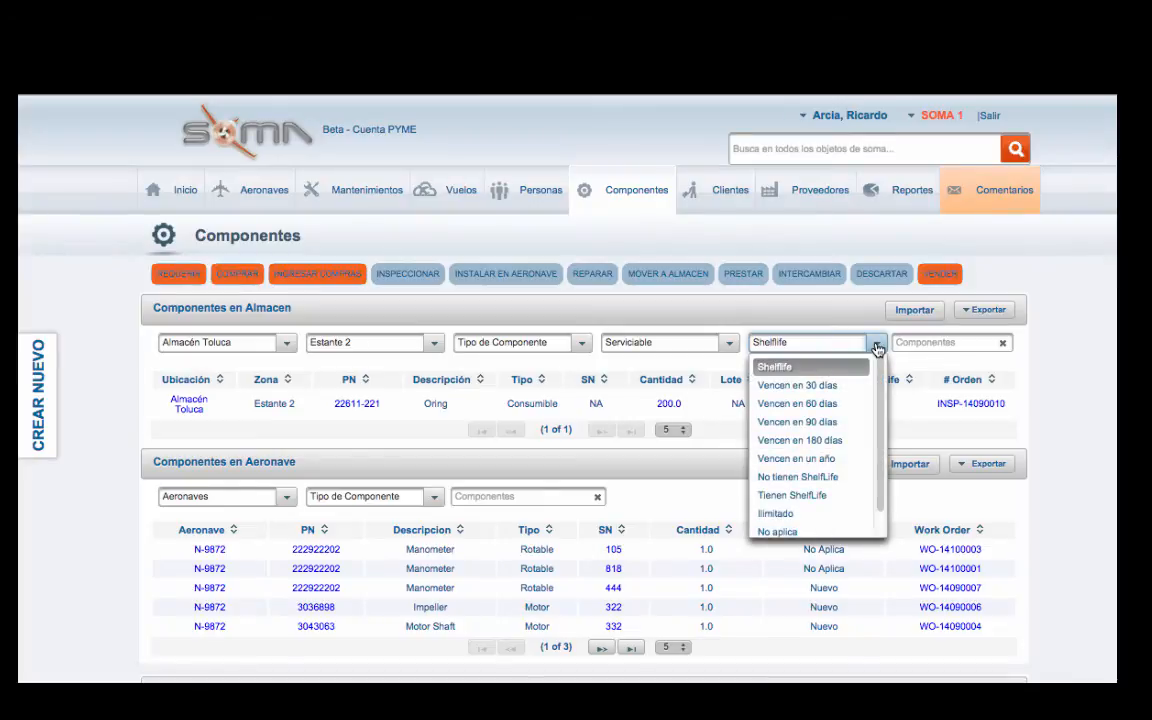
Clear the status, zone and warehouse filters of the warehouse component list.
click(734, 343)
click(664, 368)
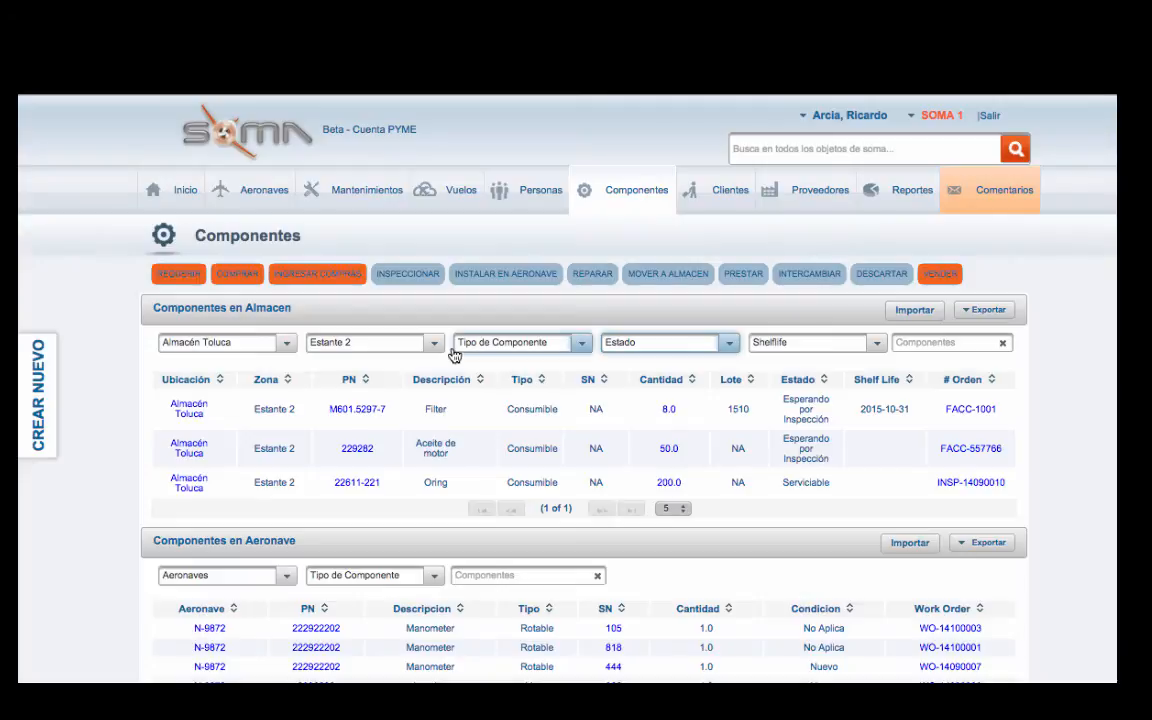
click(431, 345)
click(343, 367)
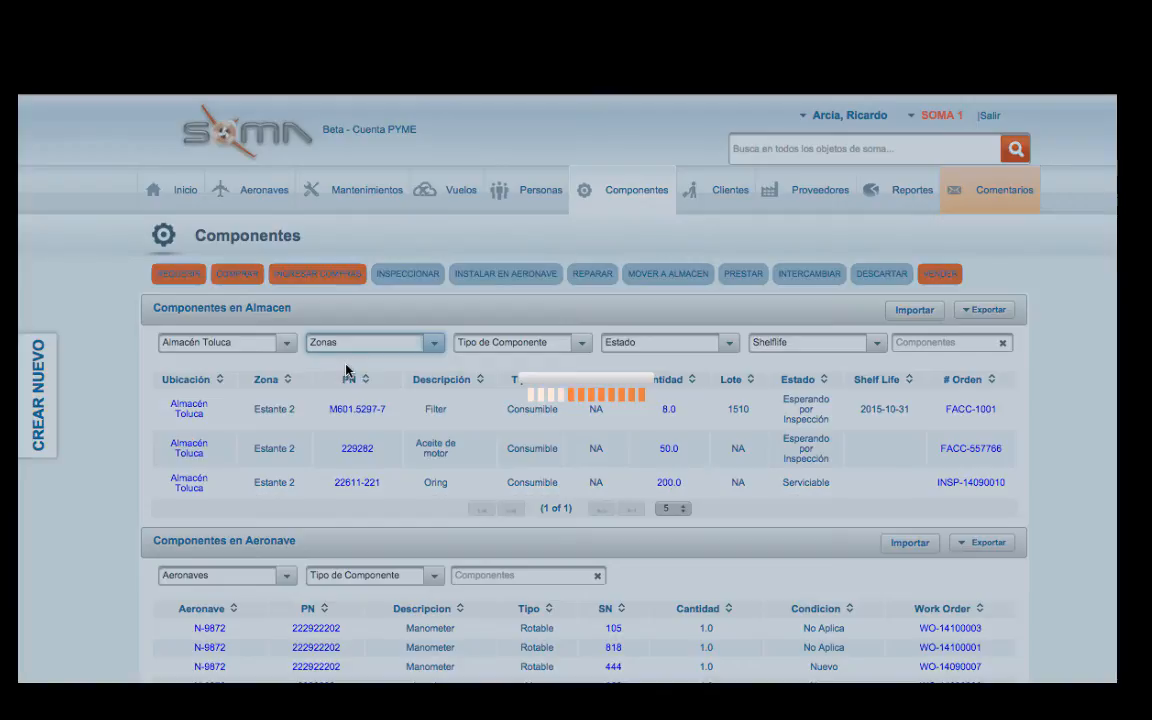
click(286, 343)
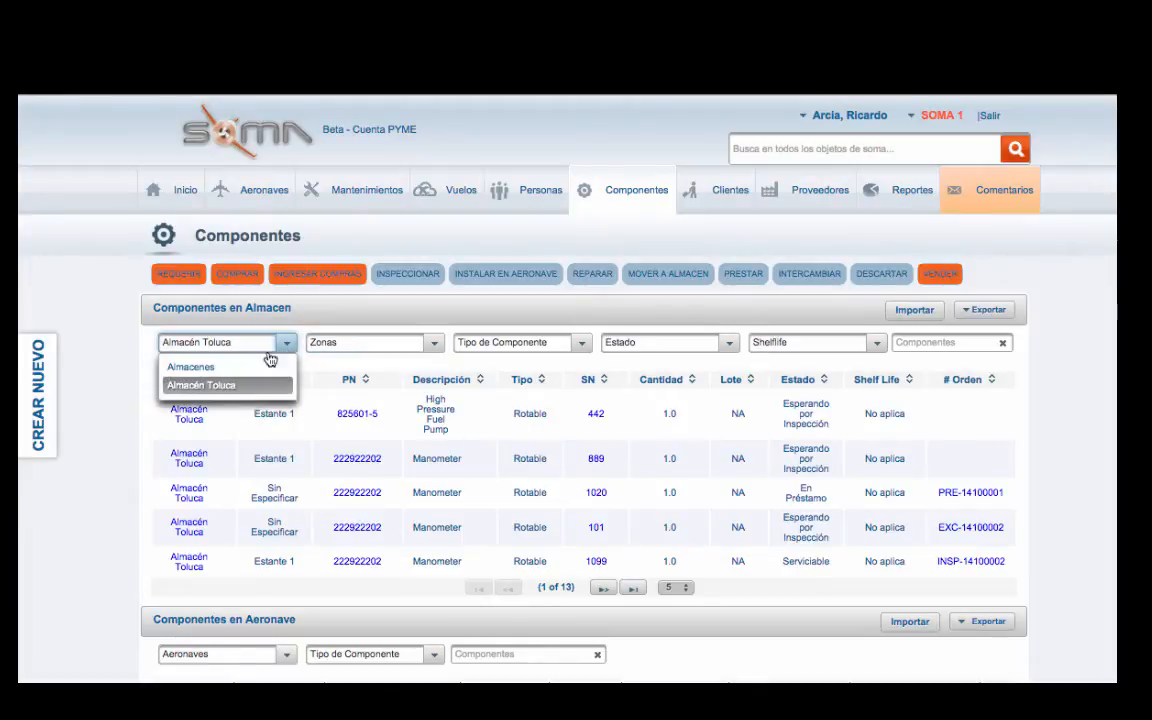
click(200, 366)
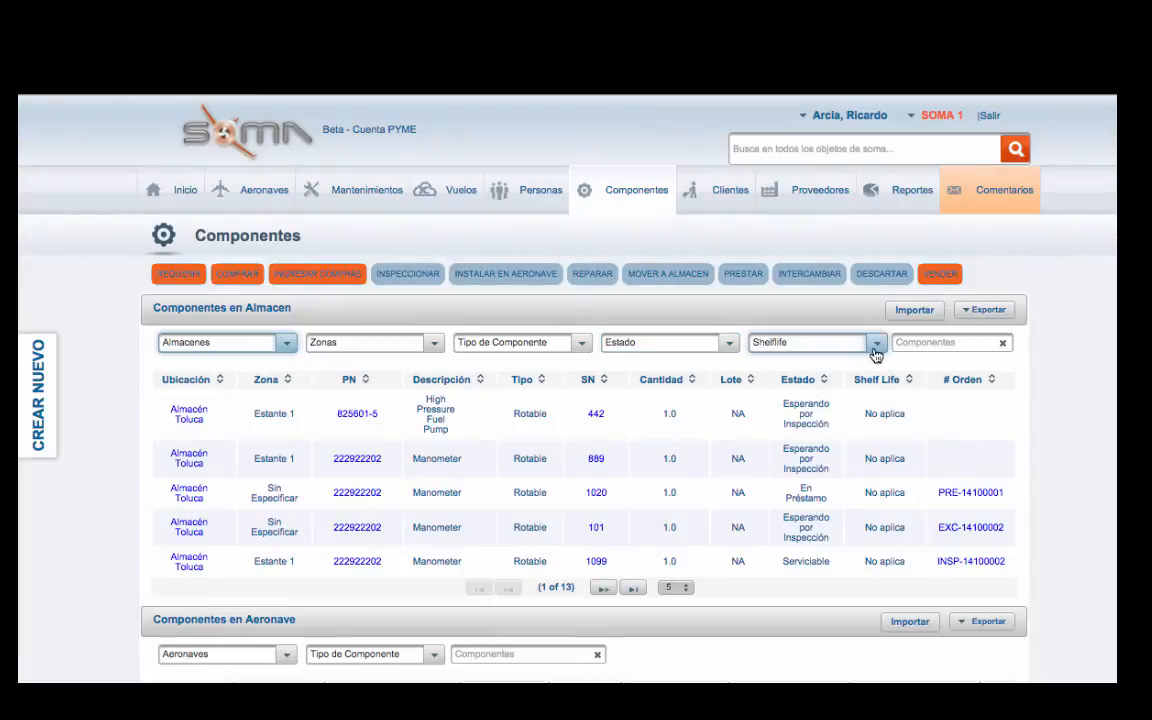
Filter the warehouse components by shelf life "Vencen en 90 días", review them, and clear the filter.
click(877, 345)
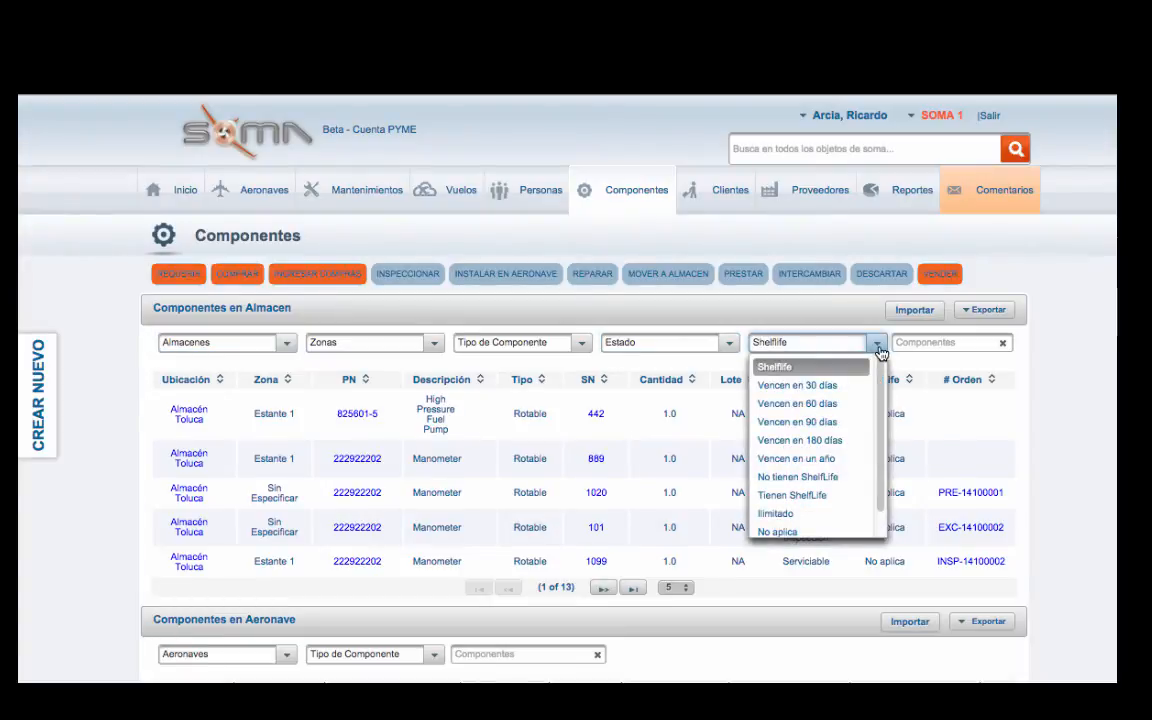
click(805, 423)
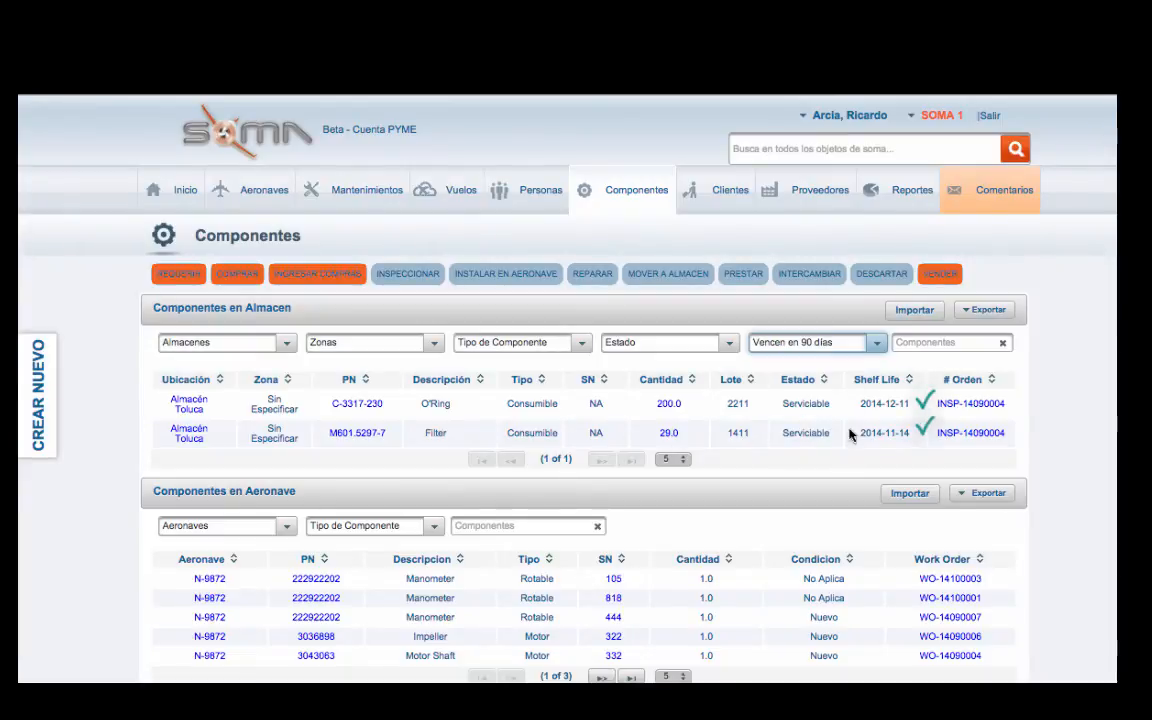
click(876, 343)
click(818, 368)
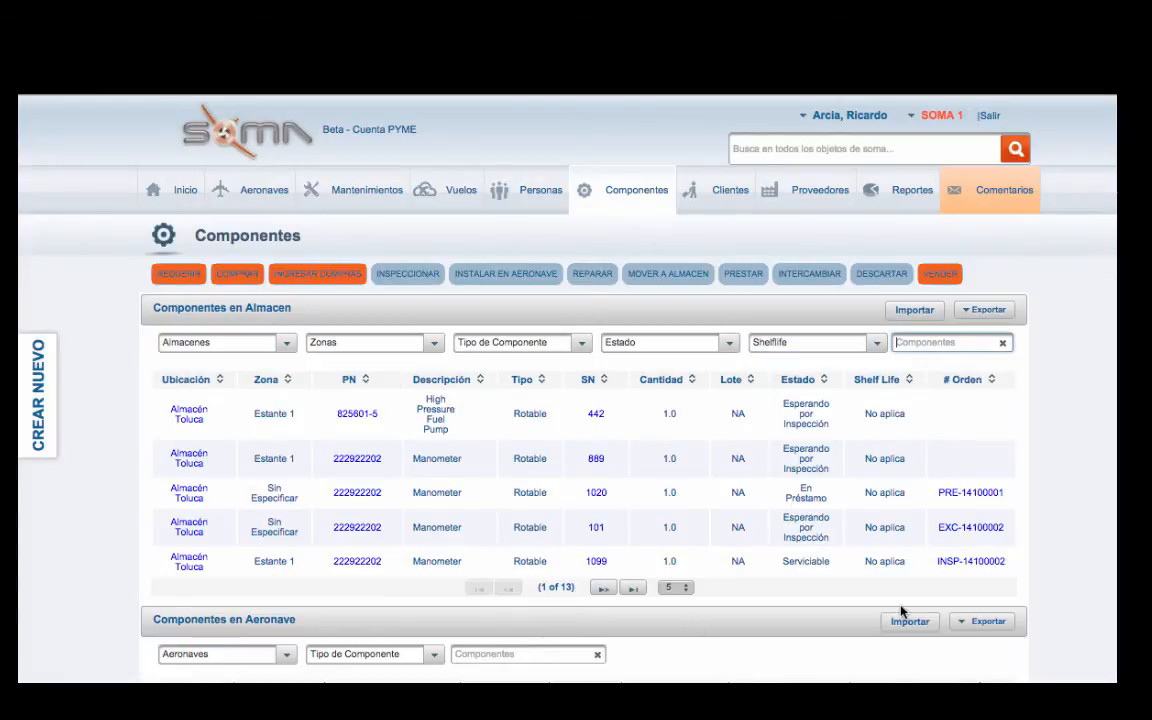
Search the warehouse component list for "442" and for "engine".
text(442)
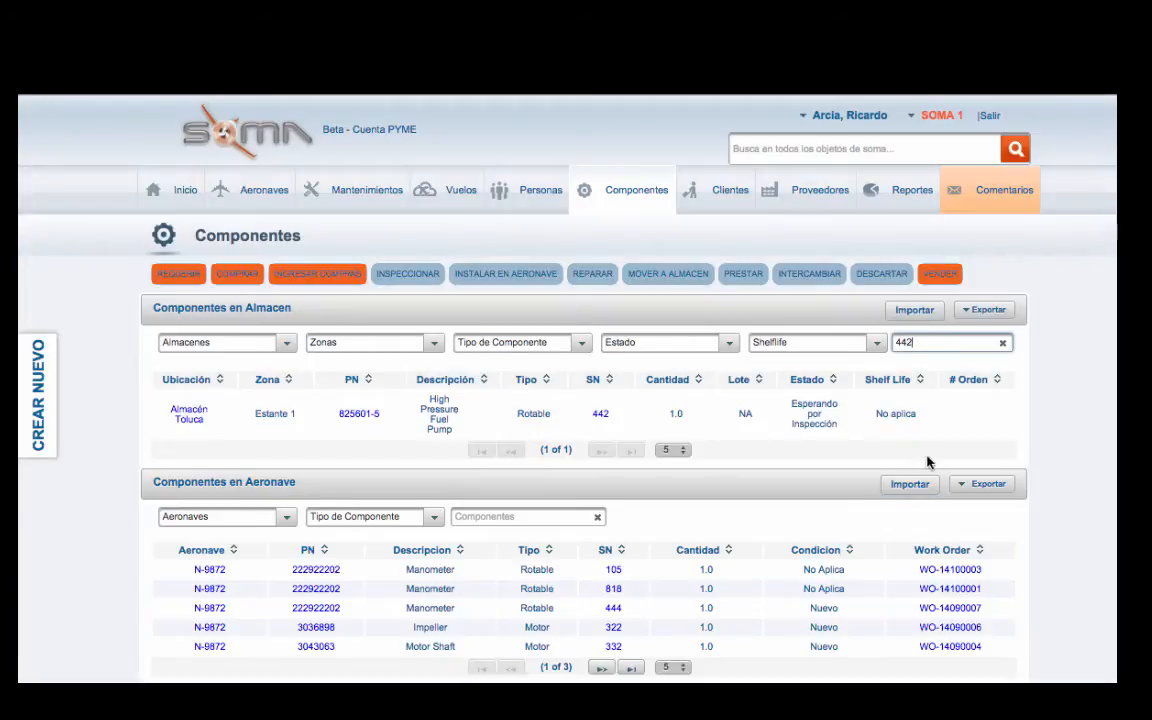
double_click(928, 346)
text(engine)
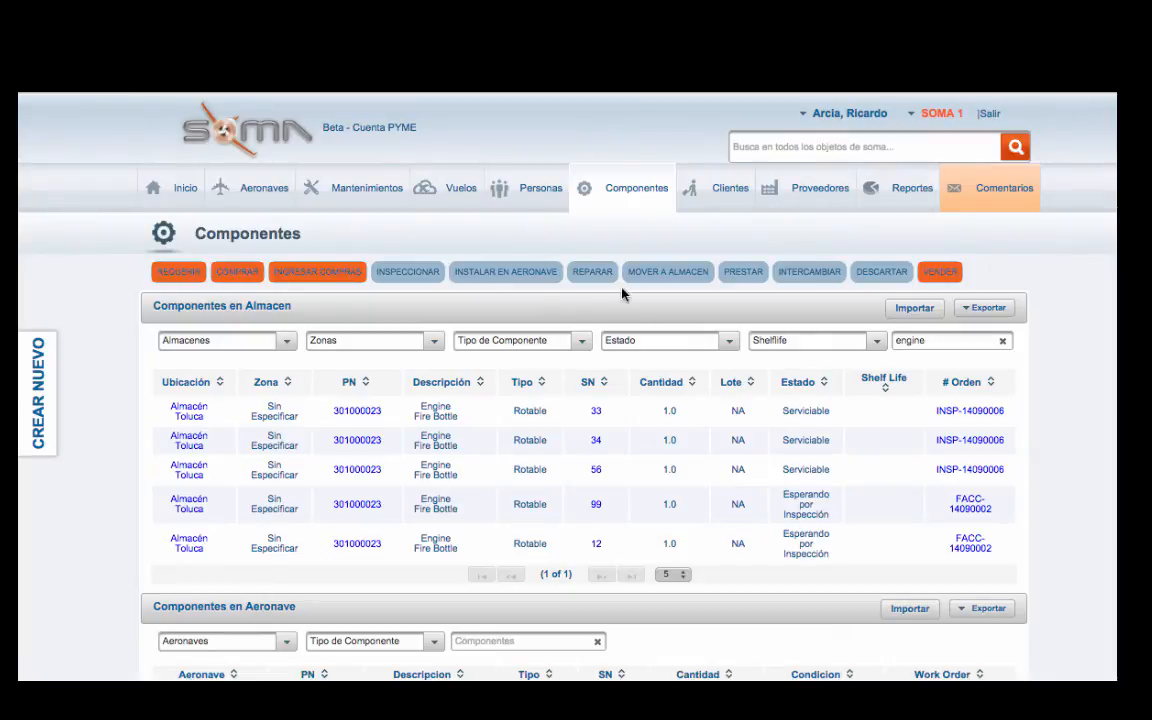
Filter the Componentes en Aeronave list by aircraft N-9872, view its component type options, and clear the aircraft filter.
scroll(1080, 365, down, 2)
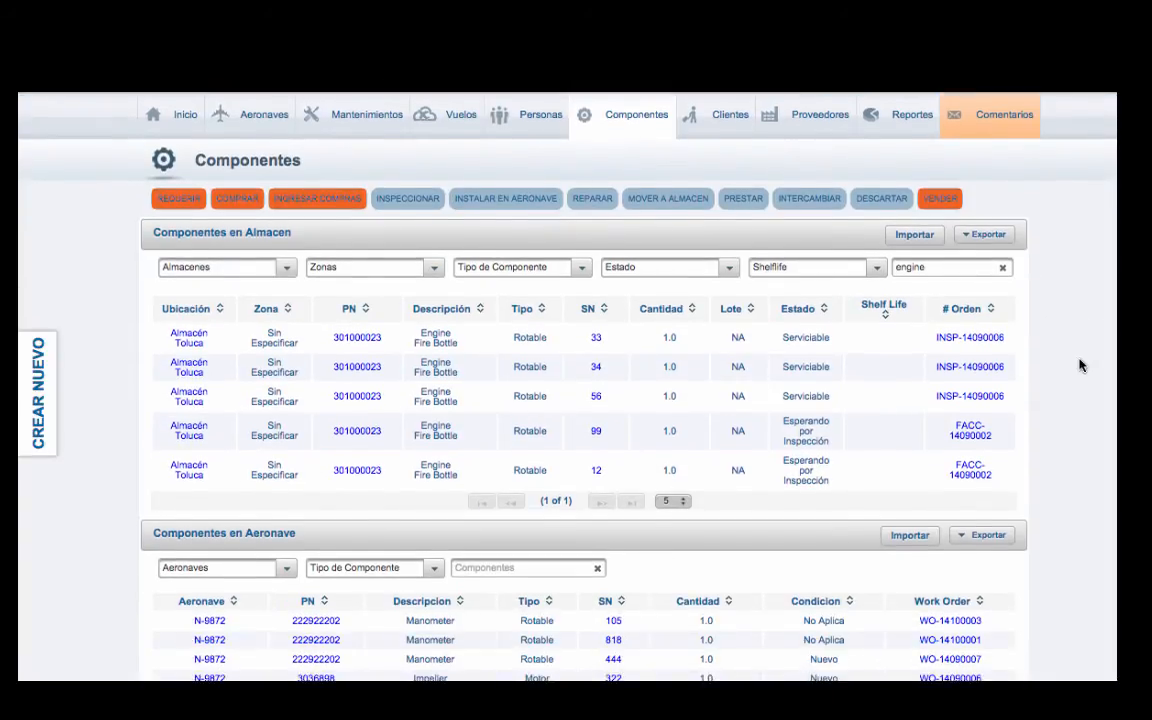
scroll(1080, 365, down, 5)
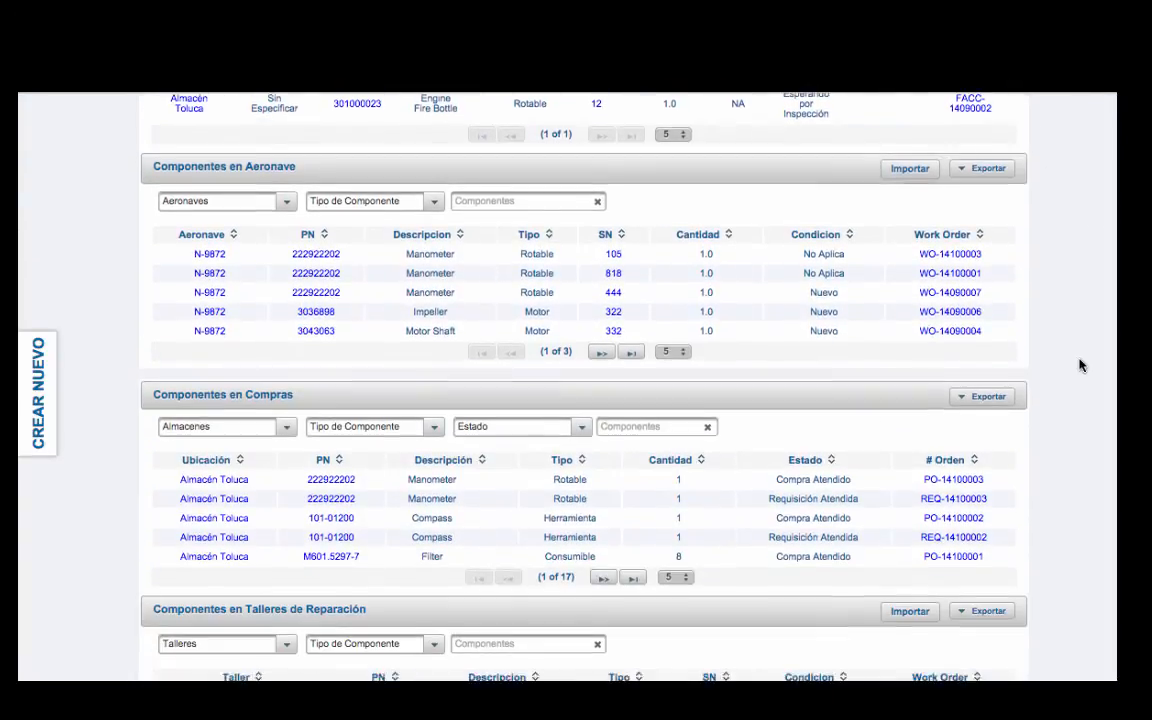
scroll(1080, 365, down, 1)
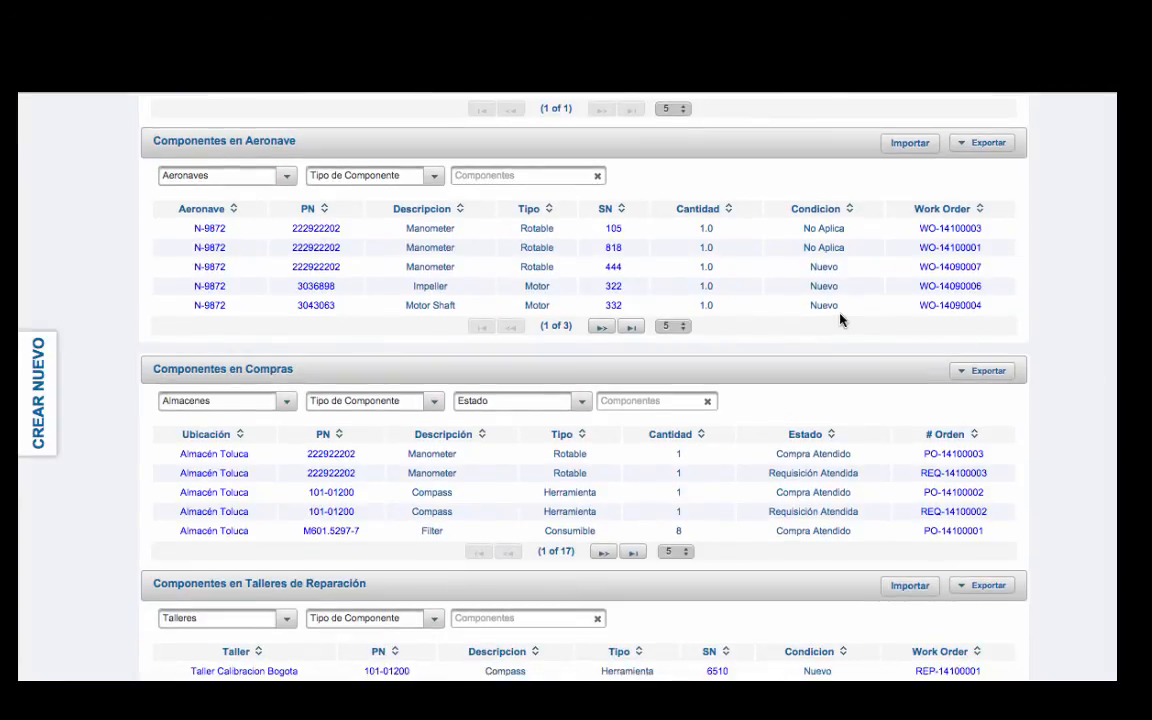
click(287, 176)
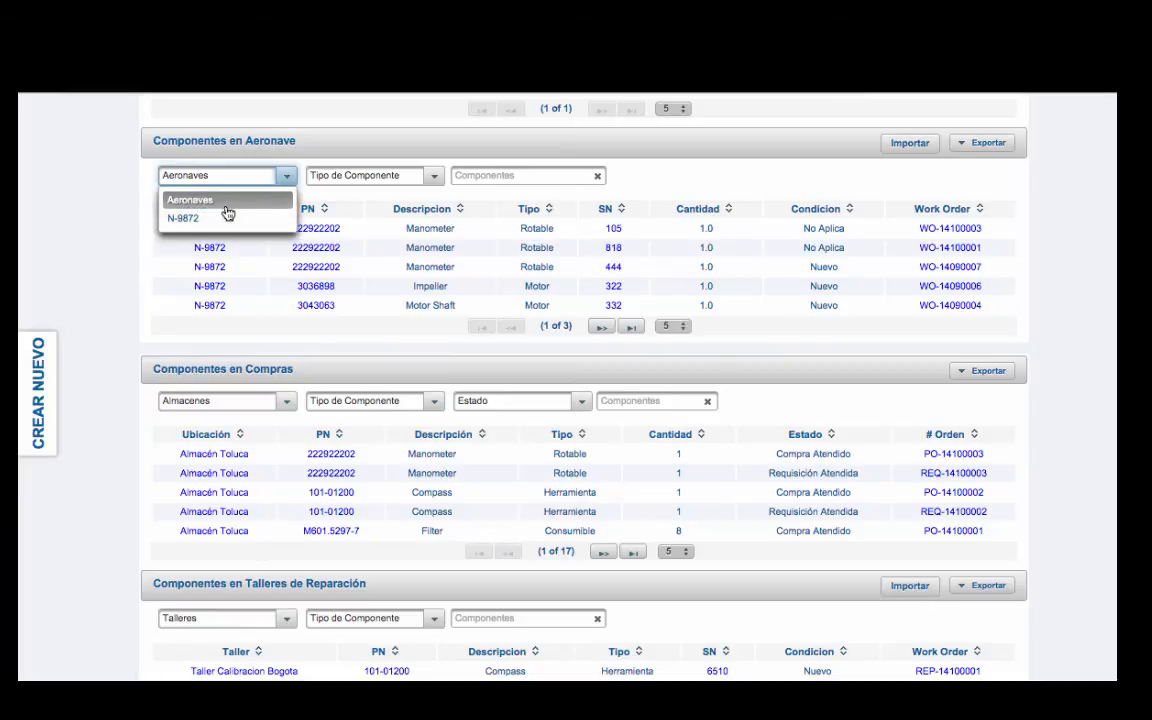
click(222, 218)
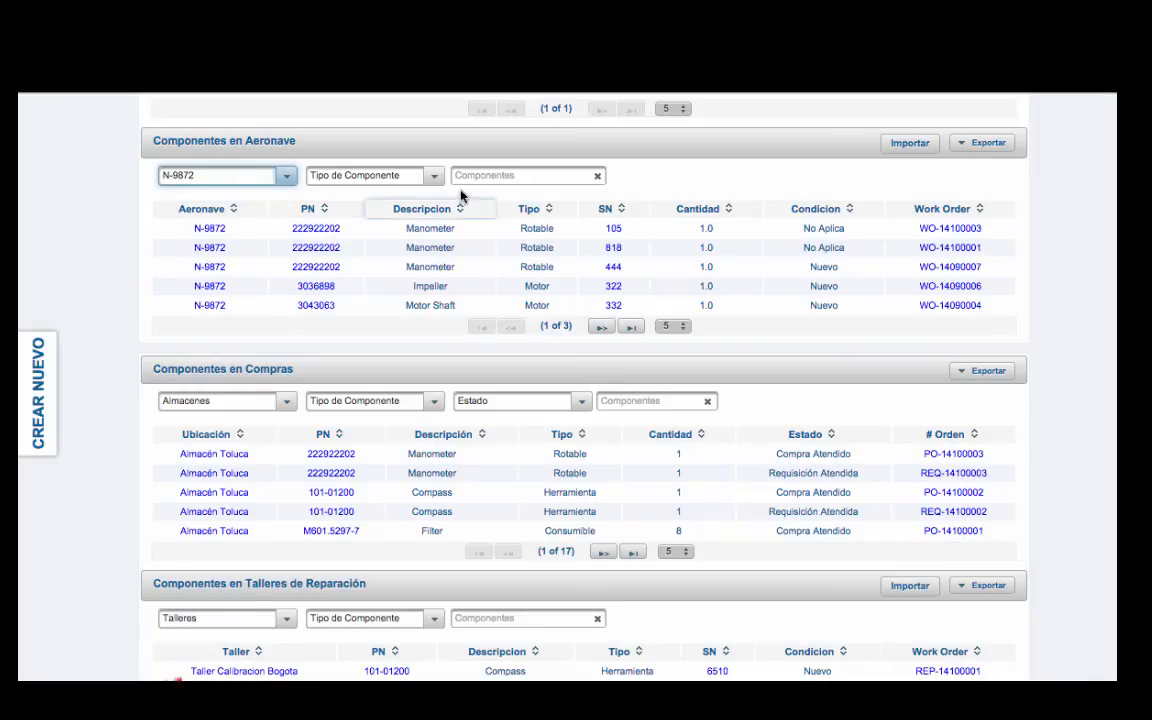
click(434, 176)
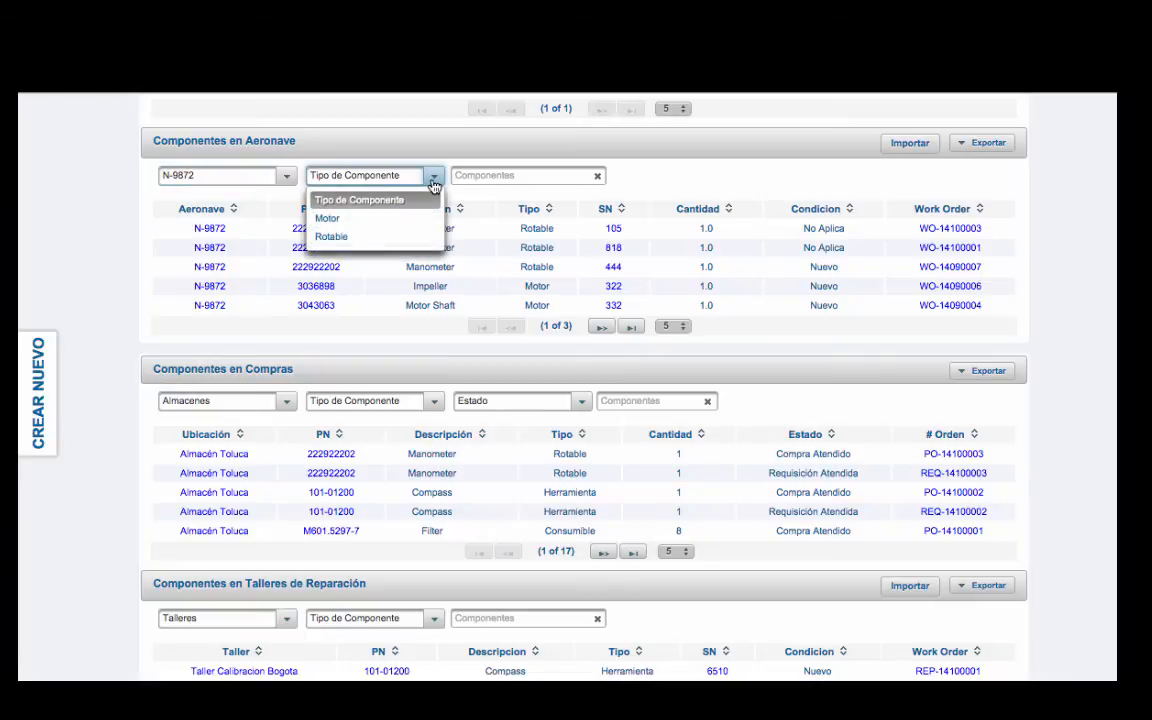
click(461, 155)
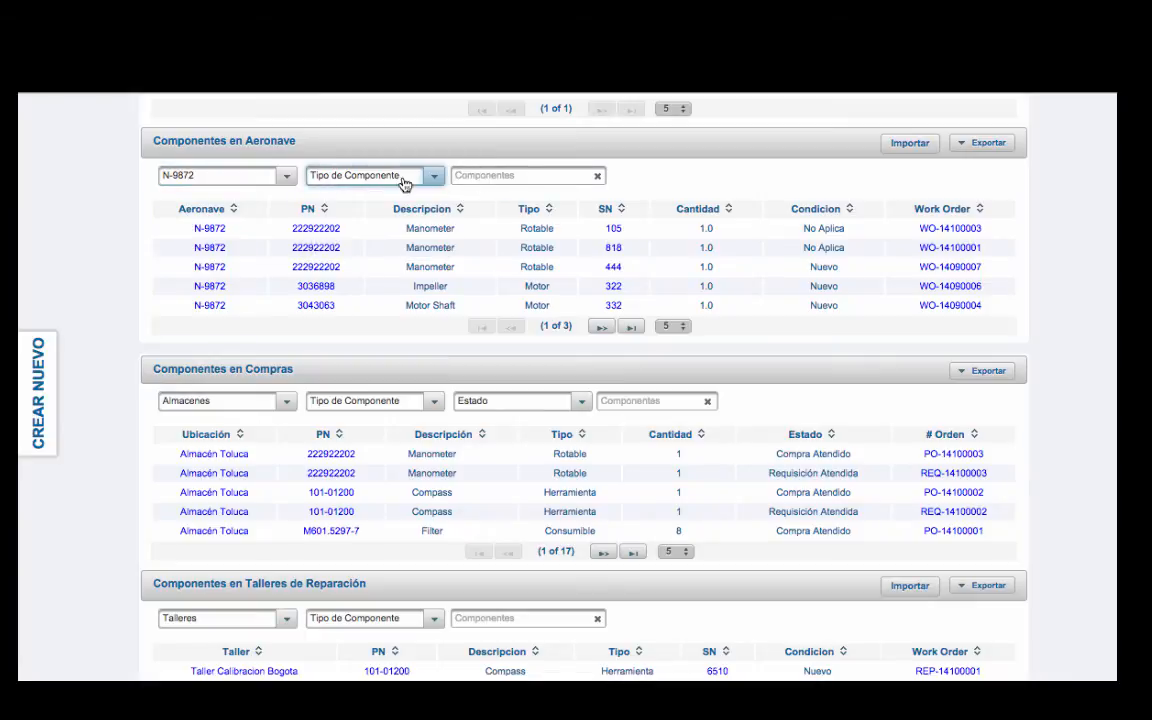
click(287, 178)
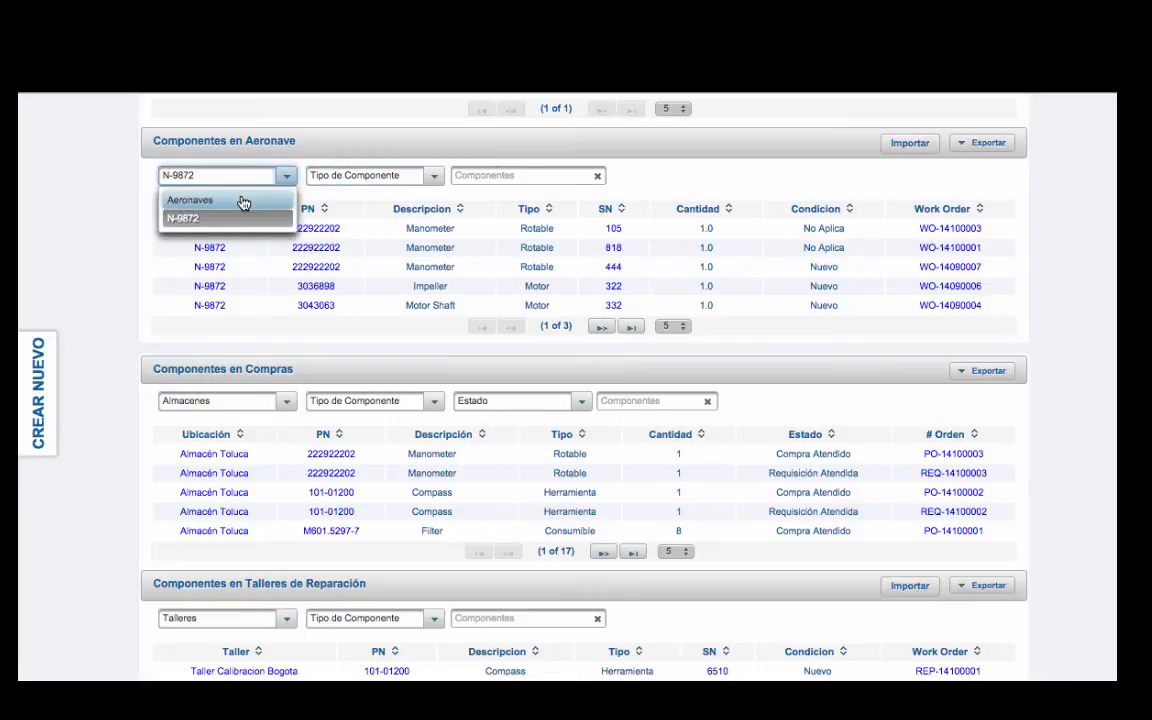
click(242, 200)
View the repair order of the Osciloscopio in the Componentes en Talleres de Reparación list, and close it.
scroll(133, 282, down, 5)
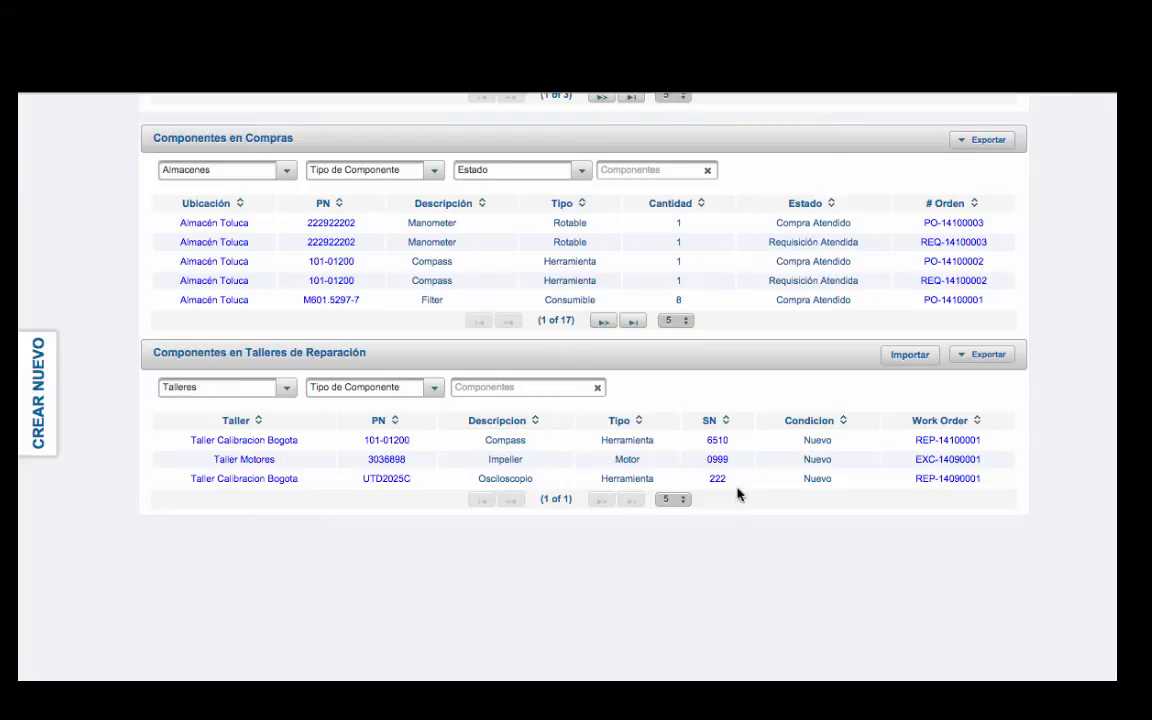
click(949, 486)
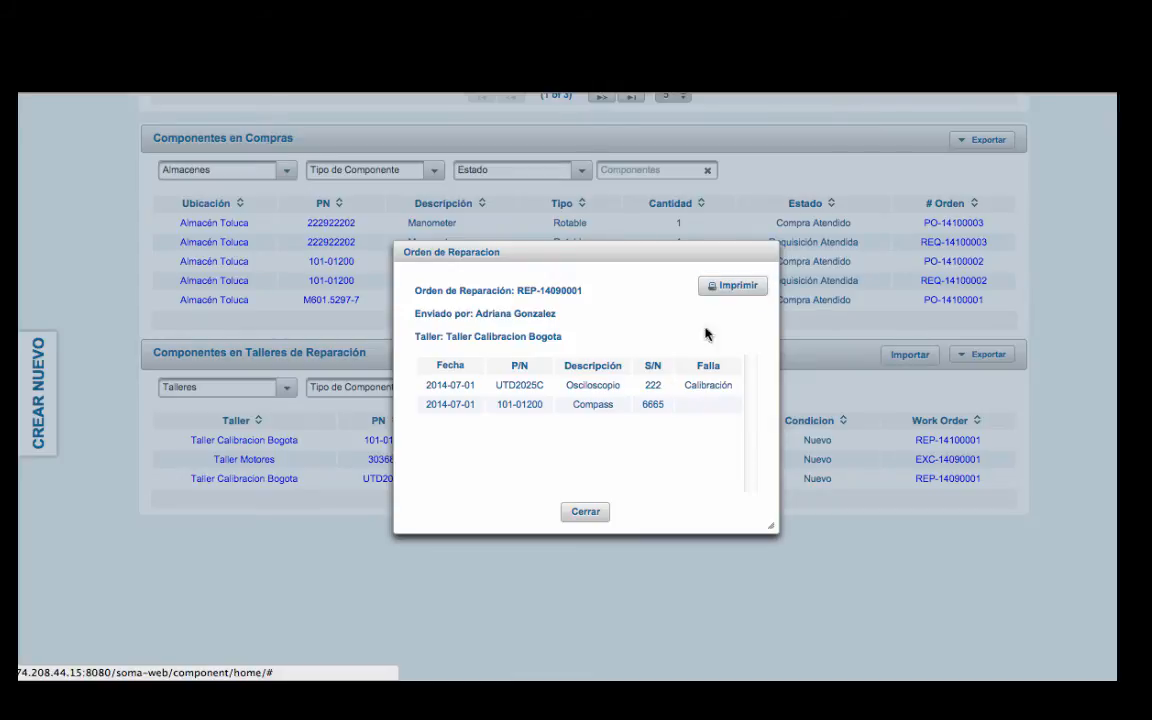
click(592, 515)
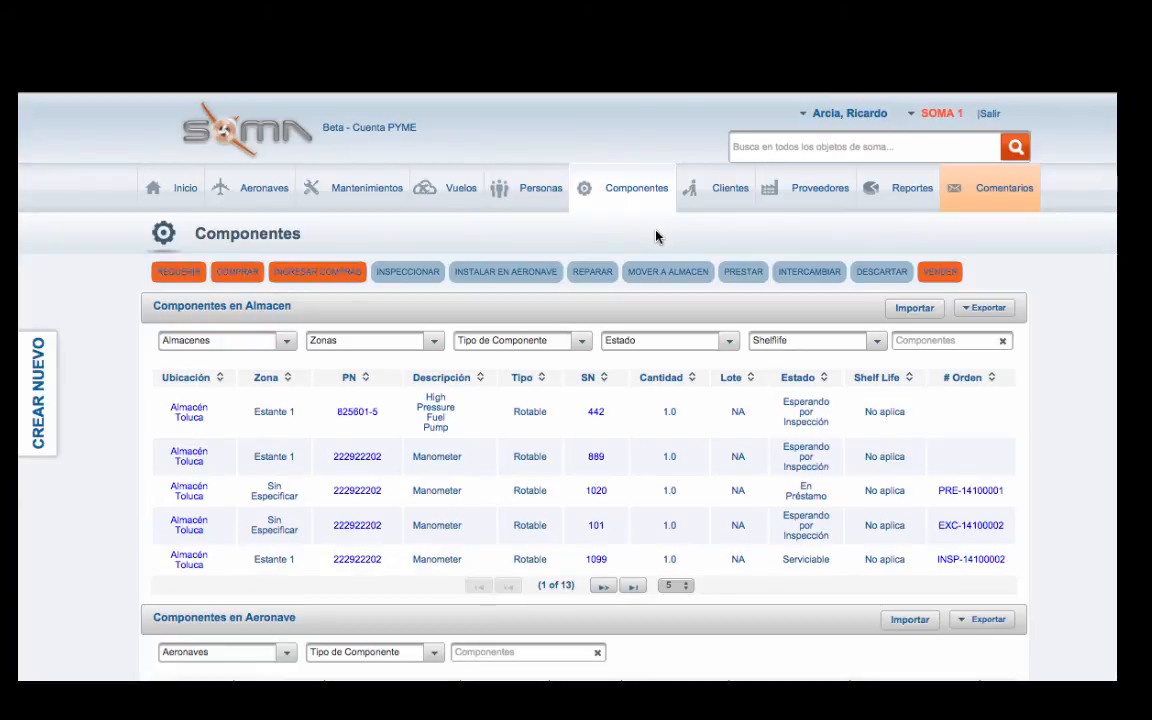
Go to the Reportes page and collapse the Aeronave, Mantenimiento, Vuelos and Personas report groups.
click(903, 200)
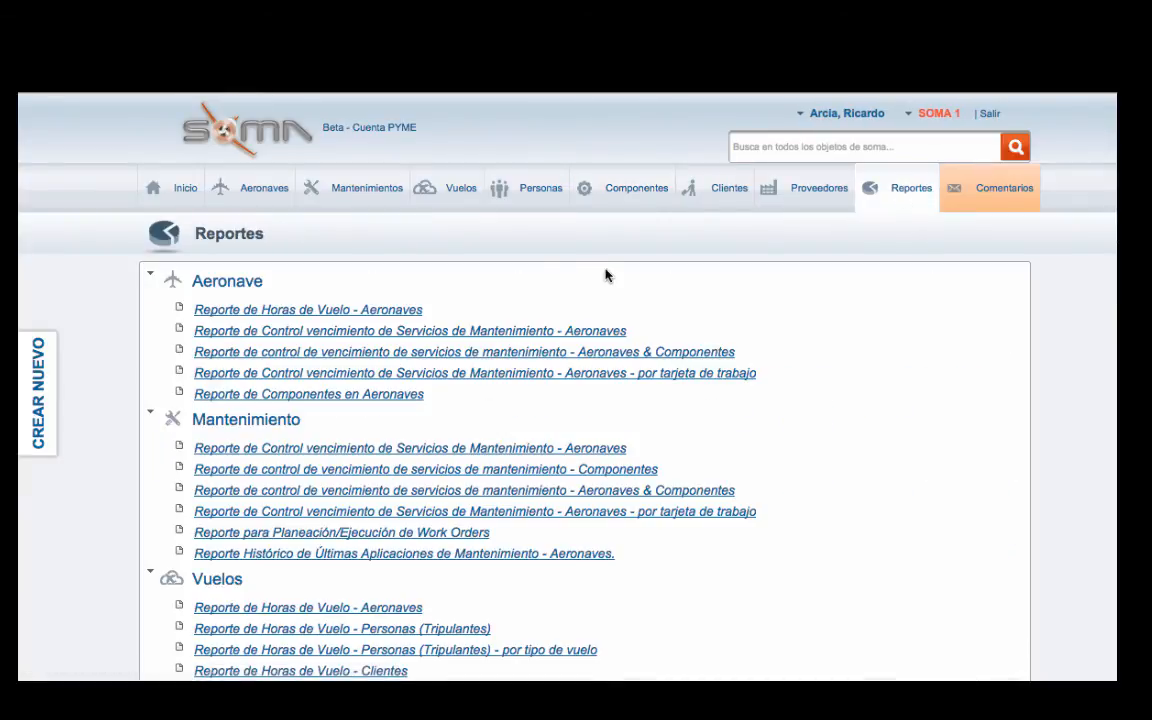
click(151, 274)
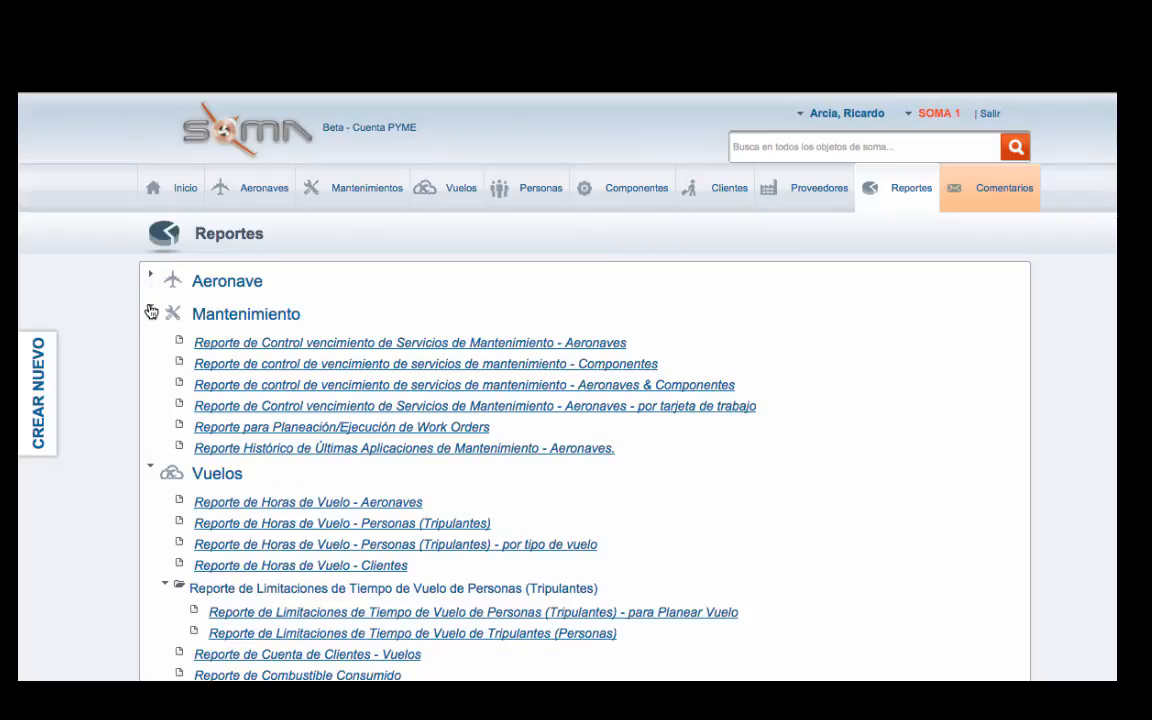
click(151, 312)
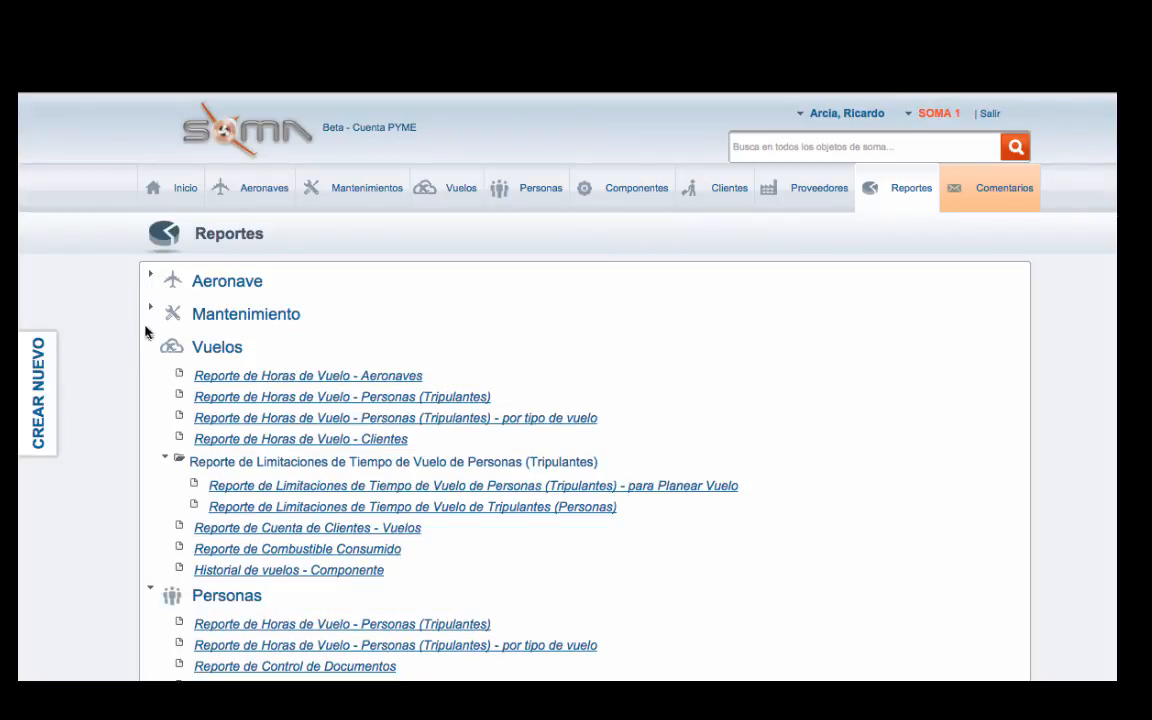
click(149, 342)
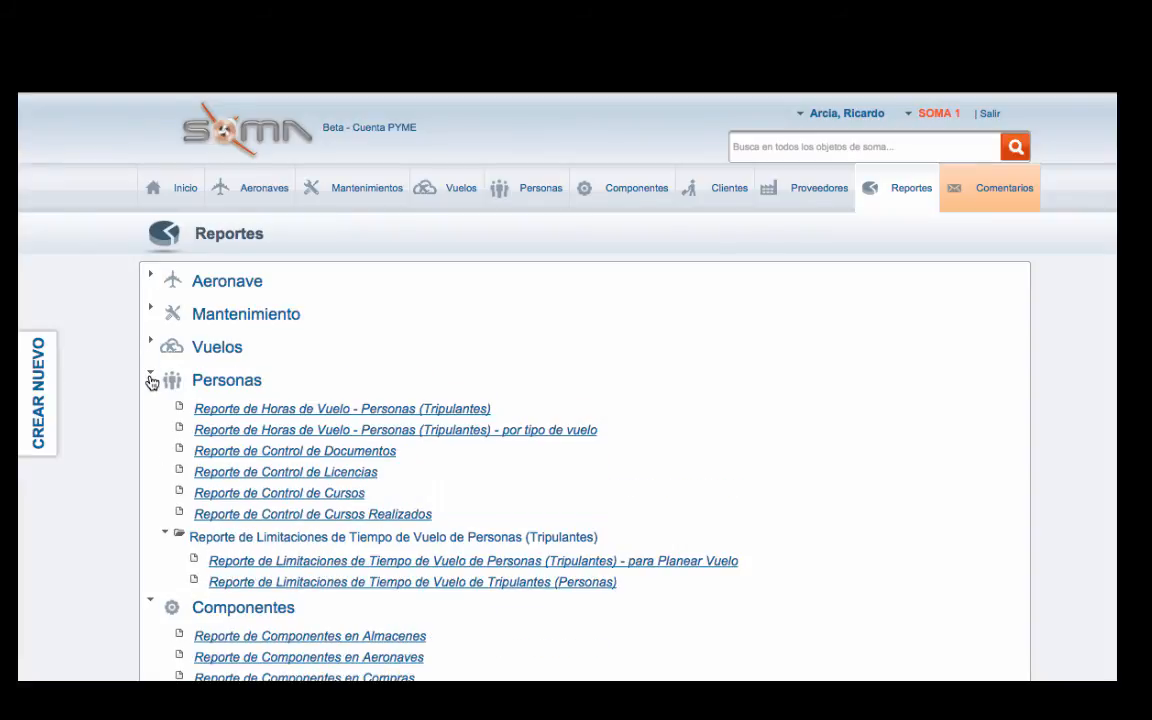
click(151, 373)
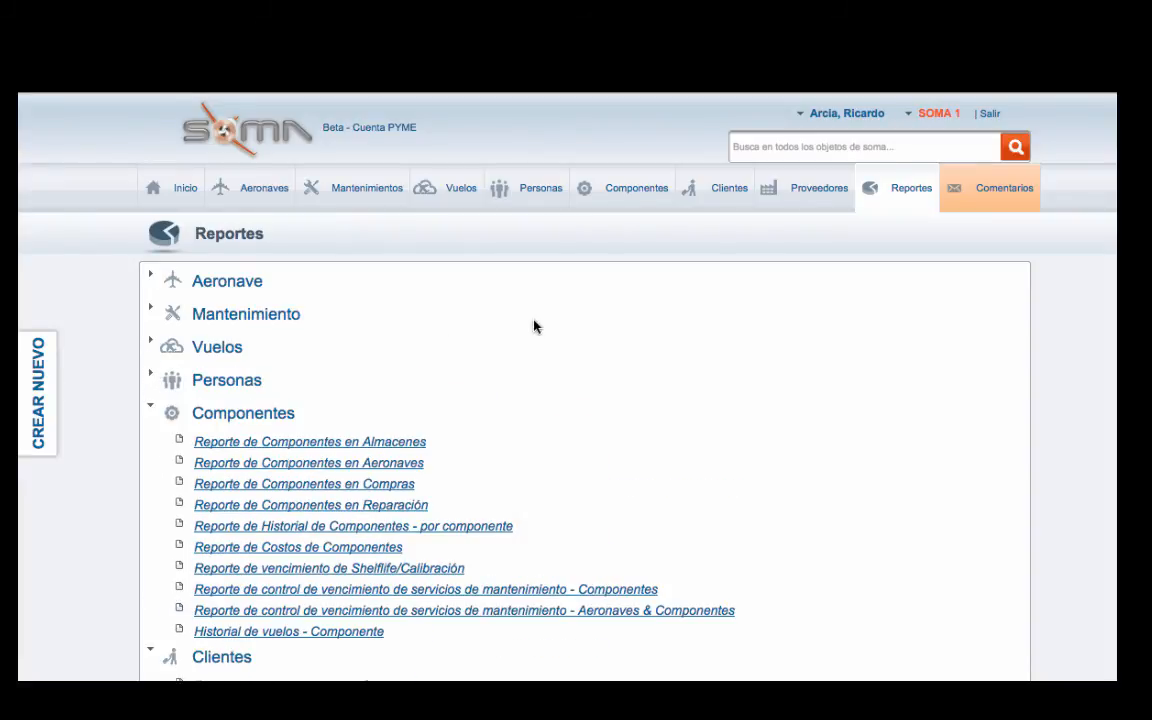
Open the "Reporte de Historial de Componentes - por componente" report and search it for serial number 1776.
scroll(534, 326, down, 3)
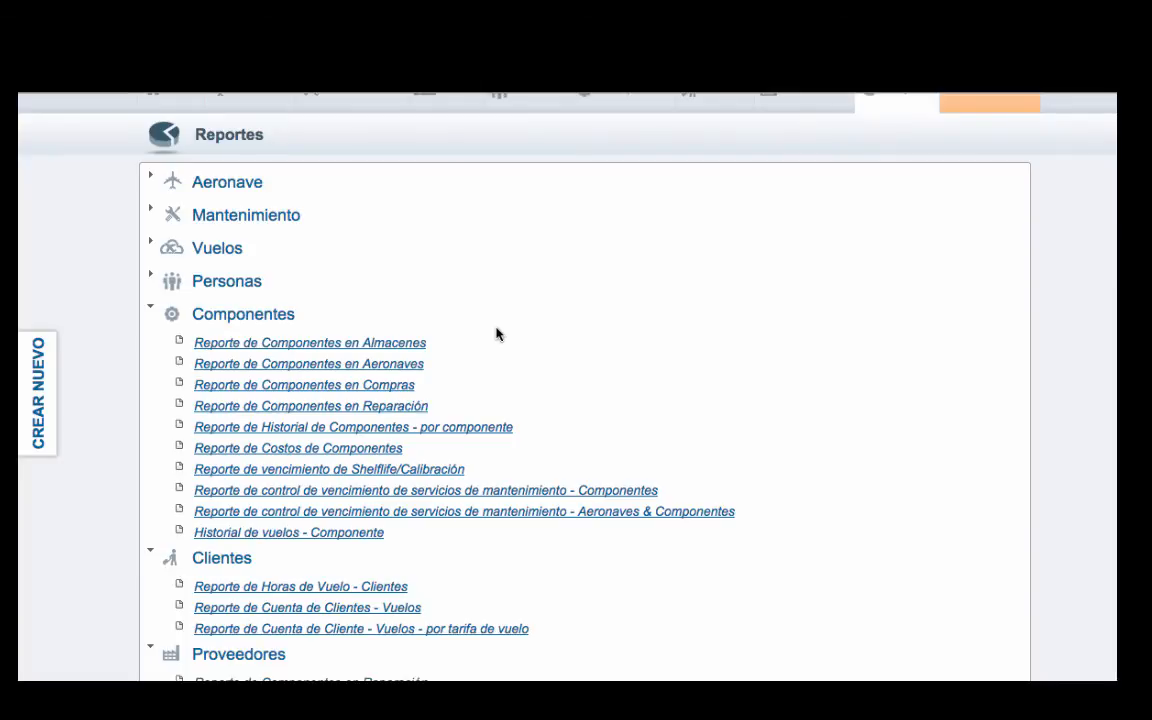
click(401, 433)
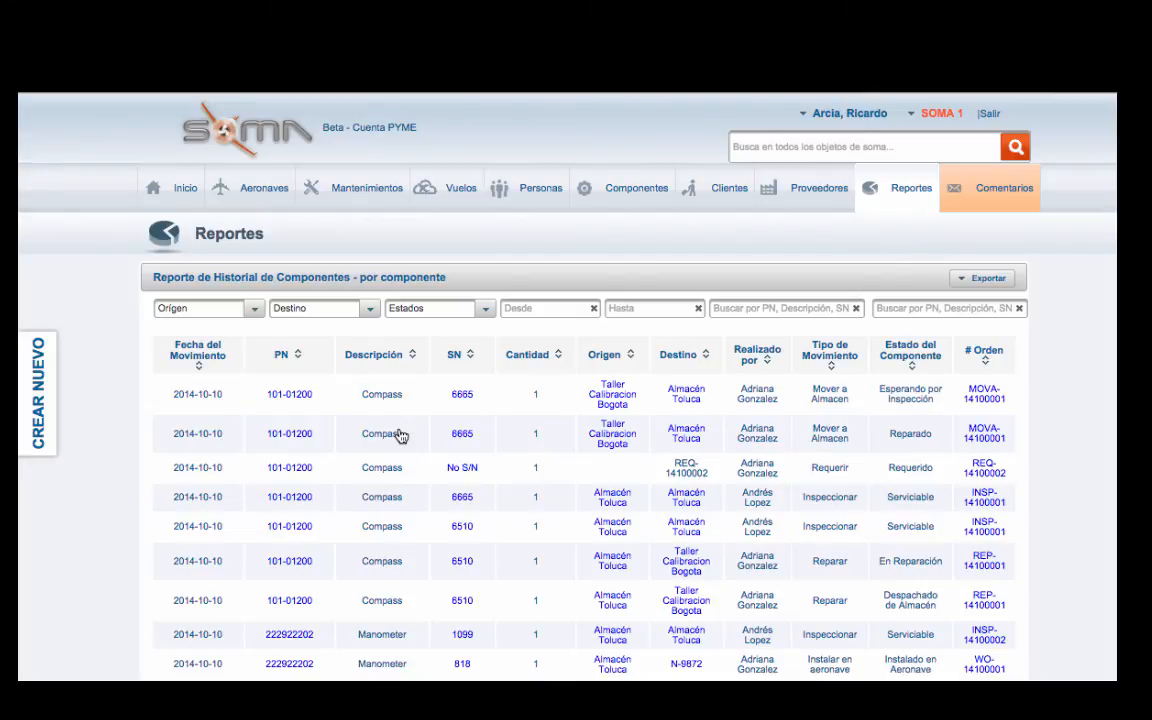
click(758, 309)
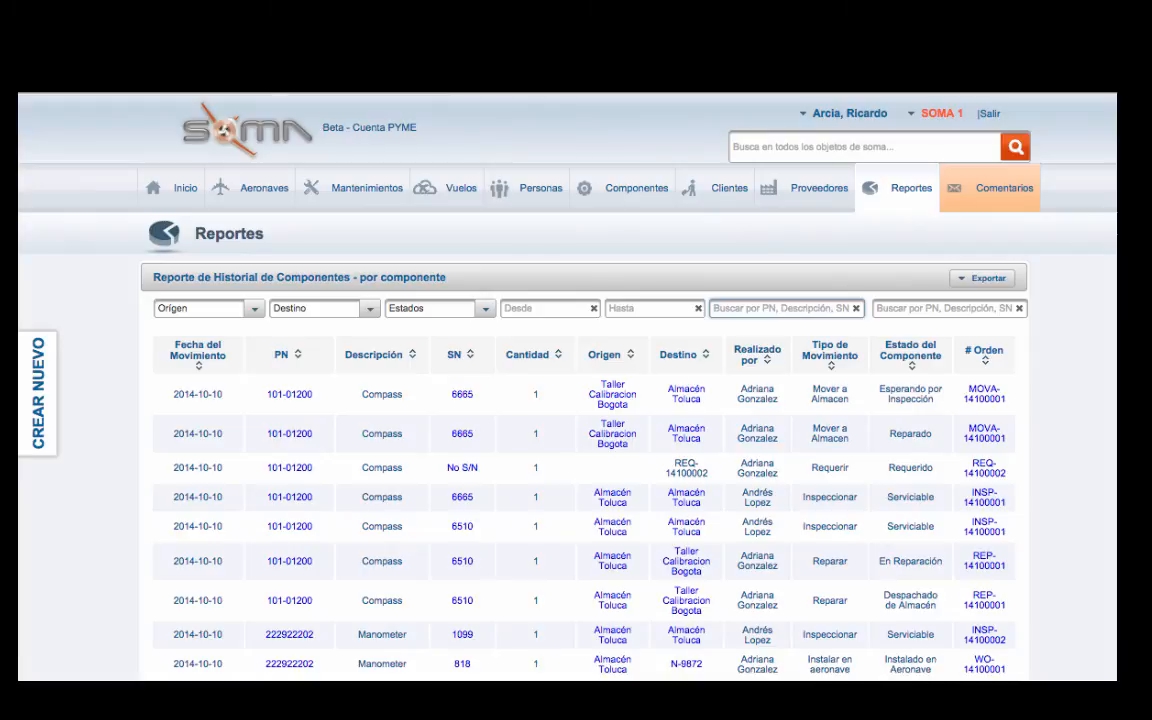
text(1776)
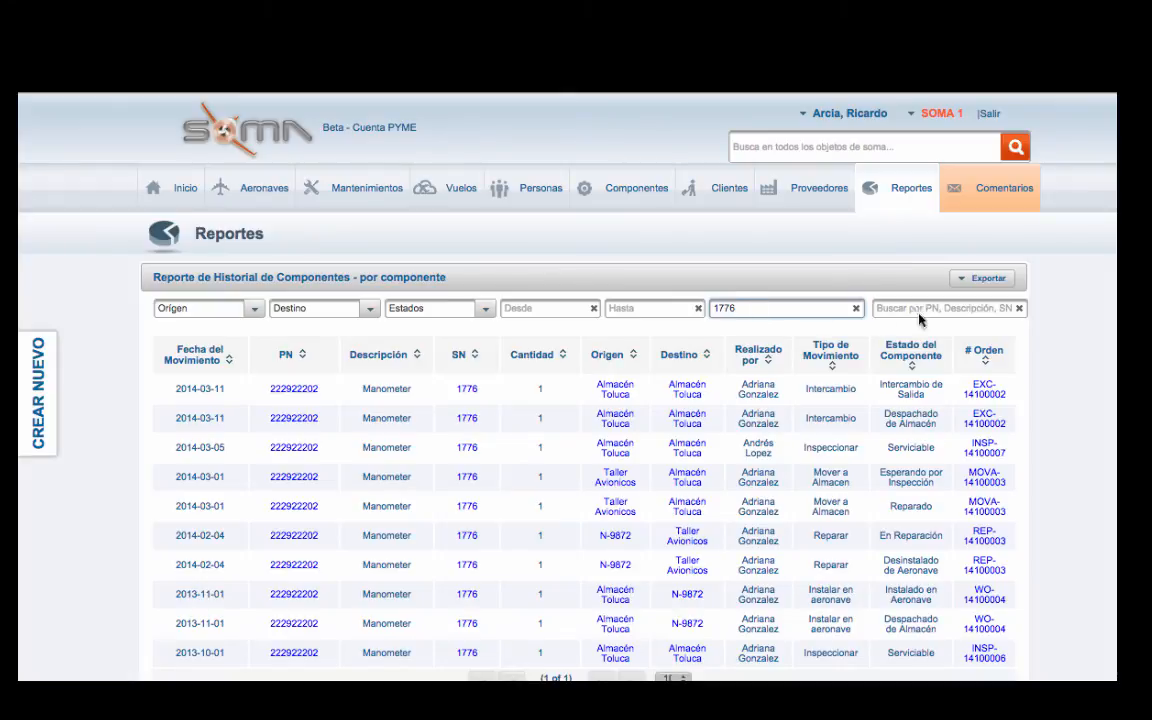
Review the movement history of manometer 1776 and open the exchange order of its "Intercambio de Salida" movement.
scroll(1062, 353, down, 1)
scroll(1062, 353, down, 1)
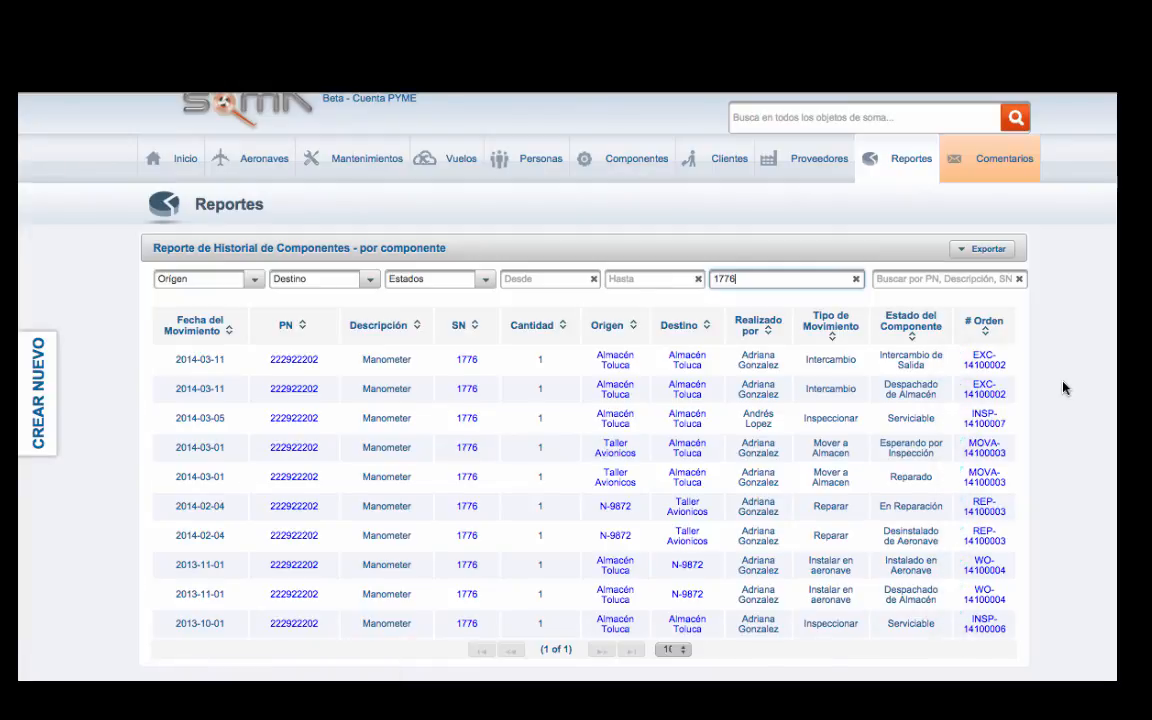
click(985, 365)
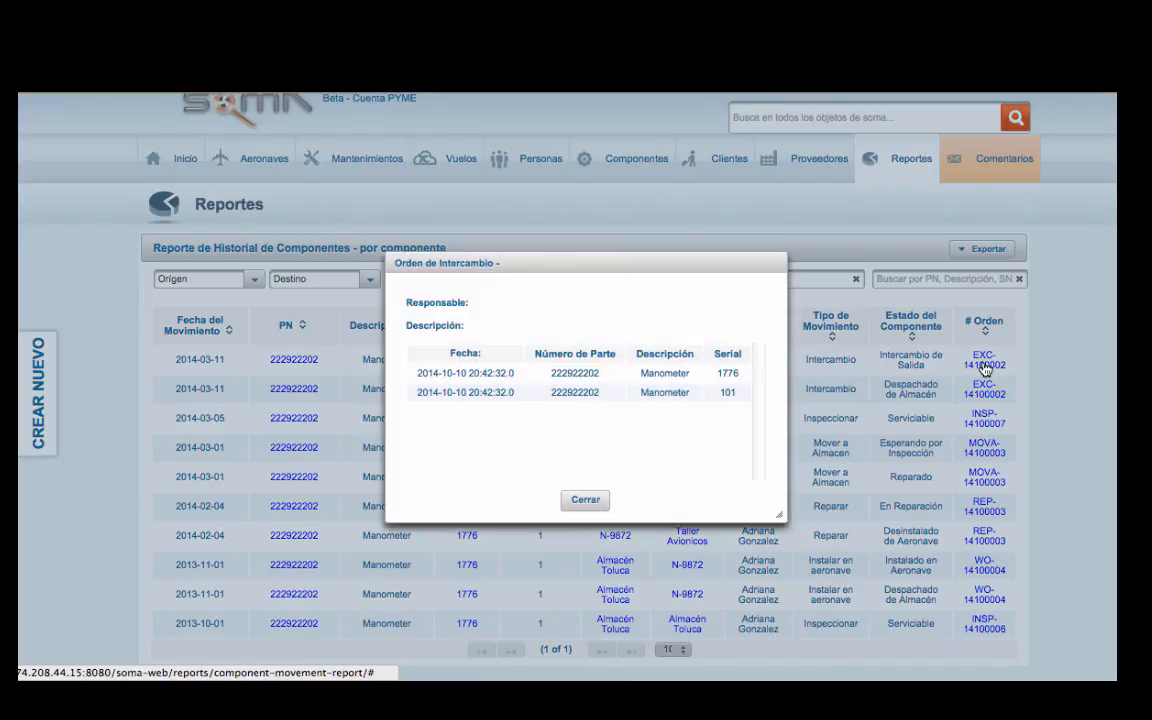